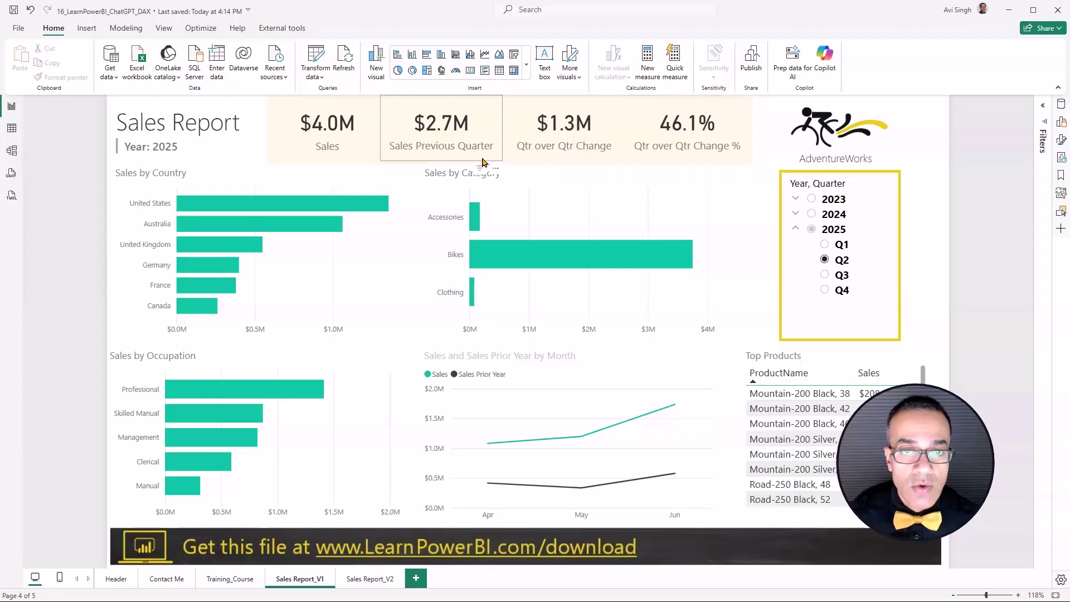
# - Compare the Sales Previous Quarter card with the $4.0M Sales card, boxing the $2.7M value
pyautogui.click(483, 163)
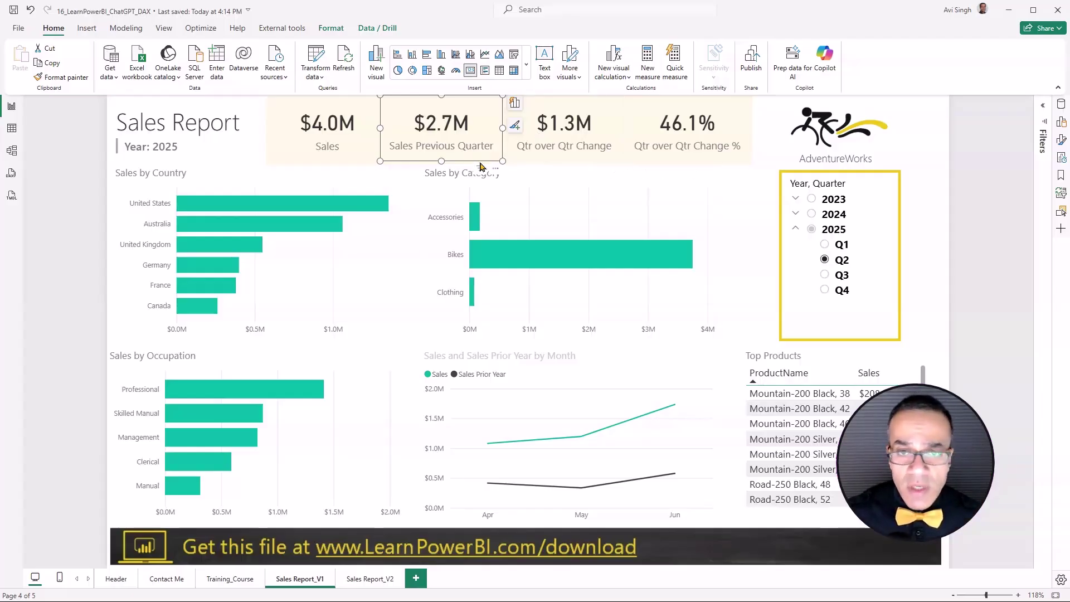
pyautogui.moveTo(569, 251)
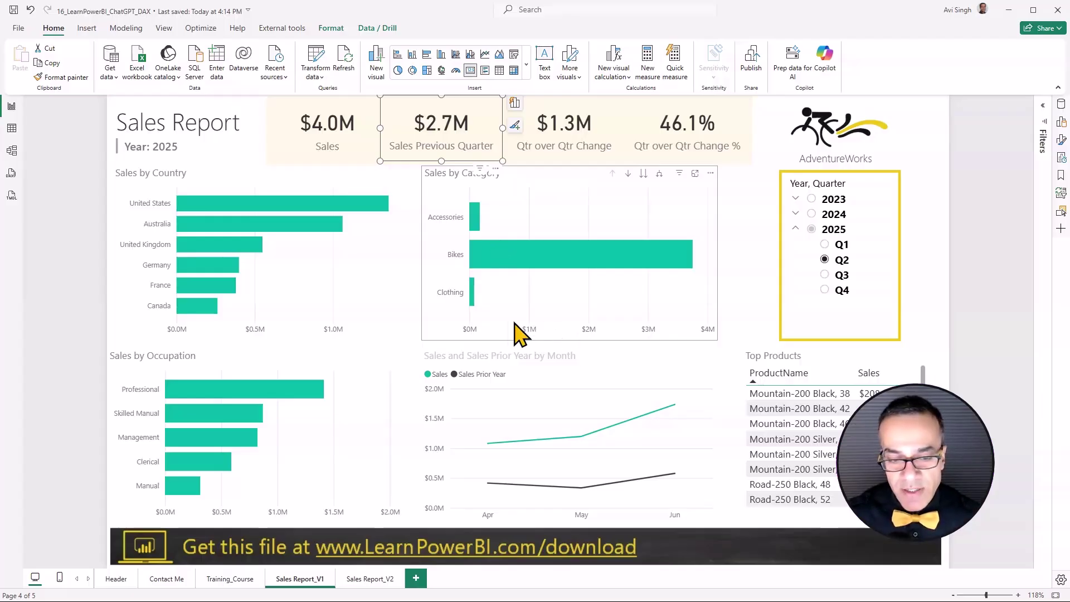
pyautogui.click(355, 164)
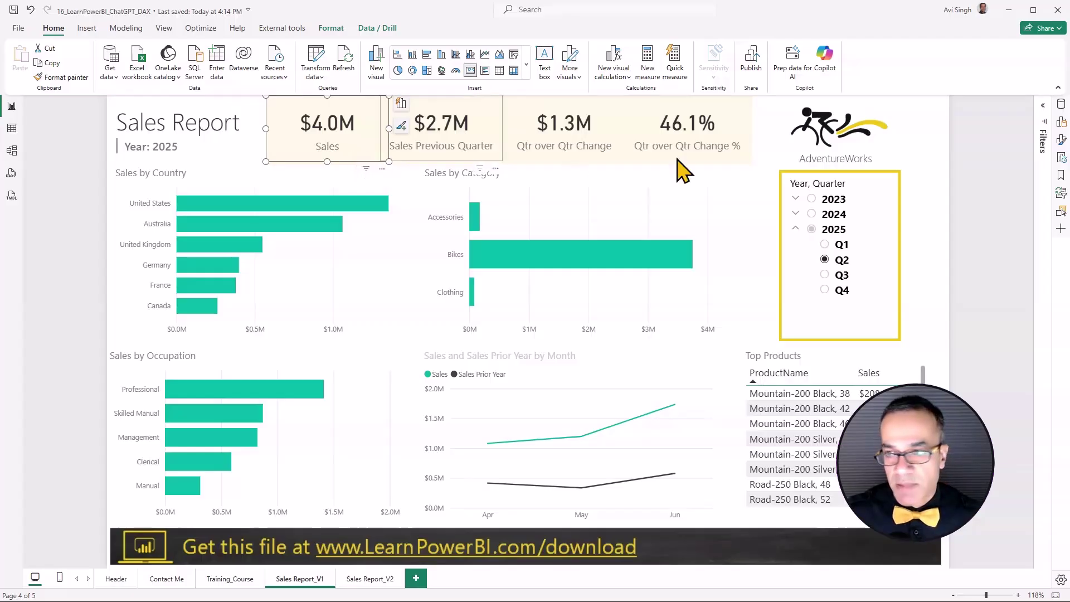
pyautogui.click(493, 134)
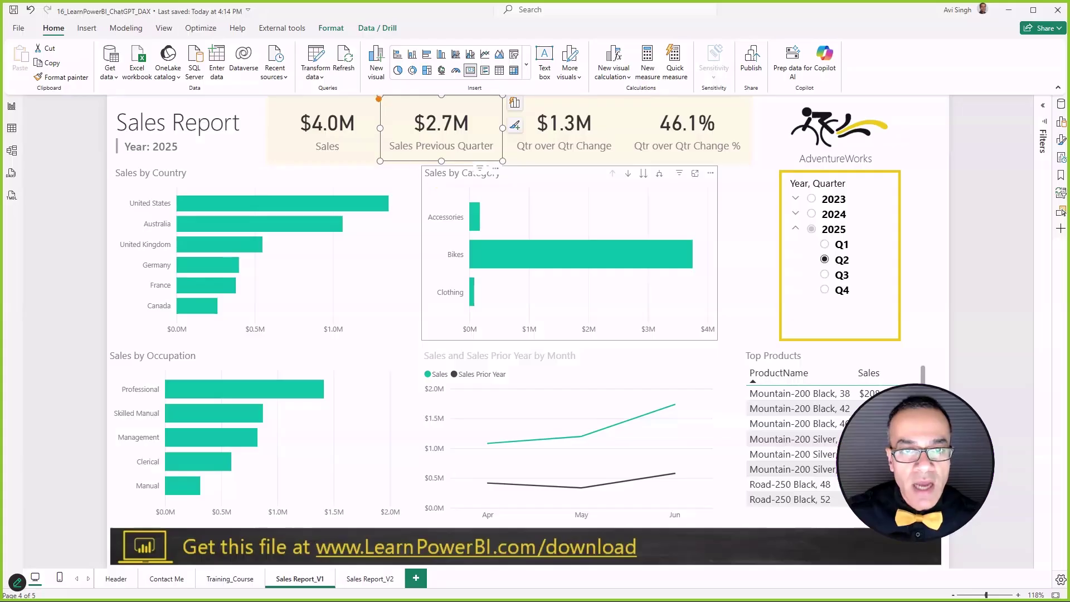
pyautogui.moveTo(377, 93); pyautogui.dragTo(511, 168)
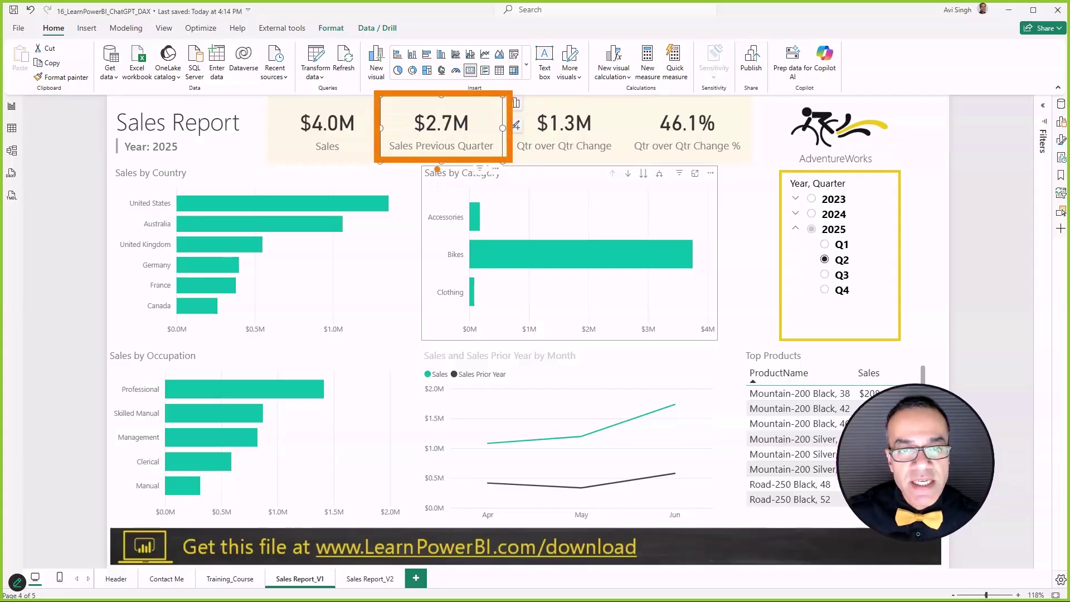
pyautogui.press('Escape')
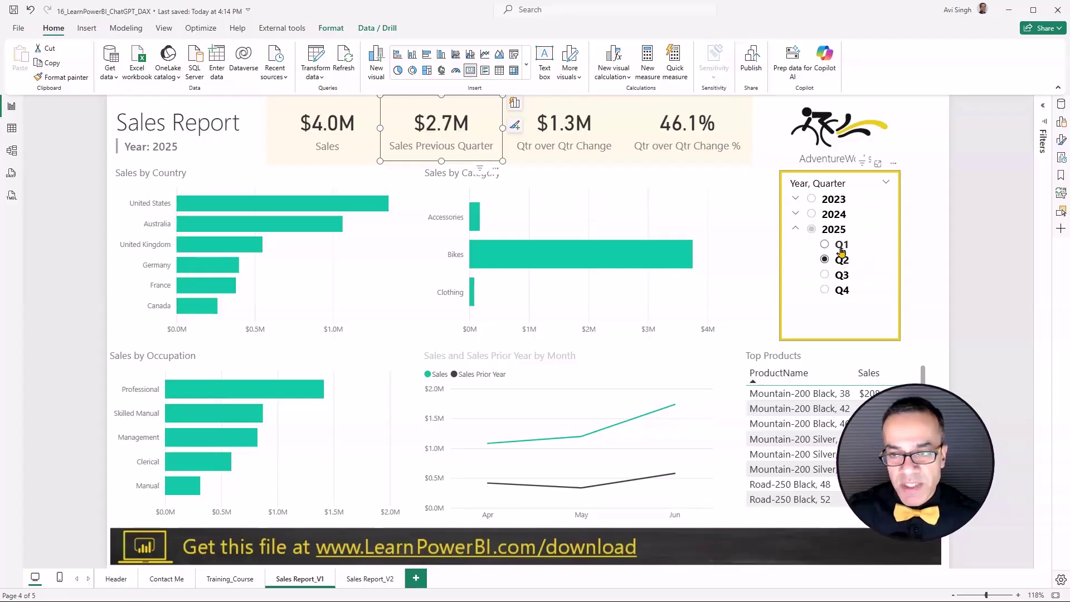
# - Filter to Q1 2025 and back to Q2 2025, then point out Sales Previous Quarter
pyautogui.click(842, 247)
pyautogui.click(842, 261)
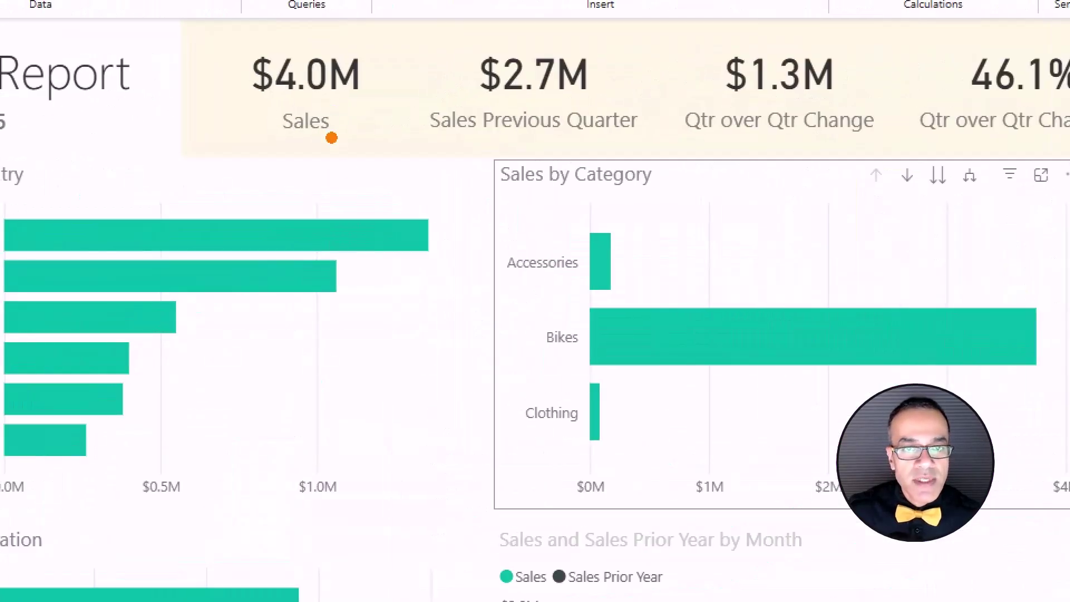
pyautogui.moveTo(328, 169); pyautogui.dragTo(563, 238)
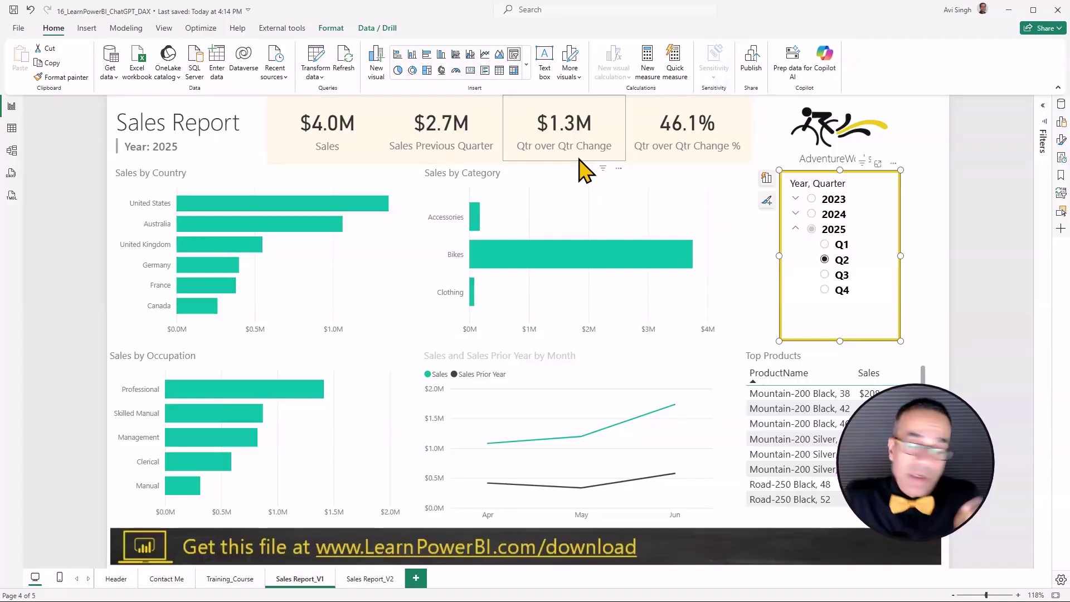
pyautogui.click(451, 159)
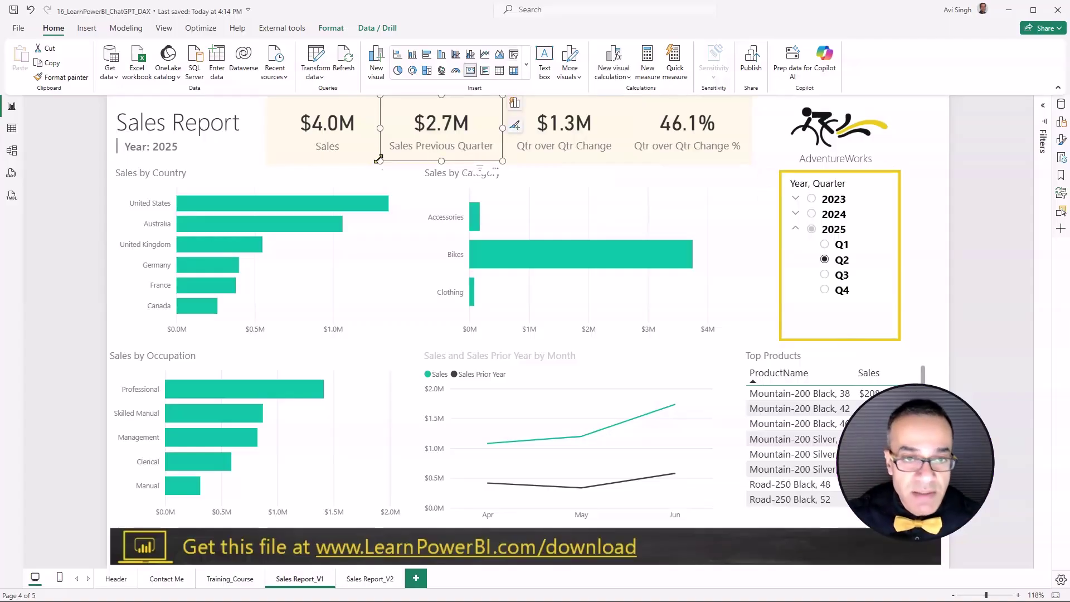
pyautogui.click(378, 157)
pyautogui.click(420, 158)
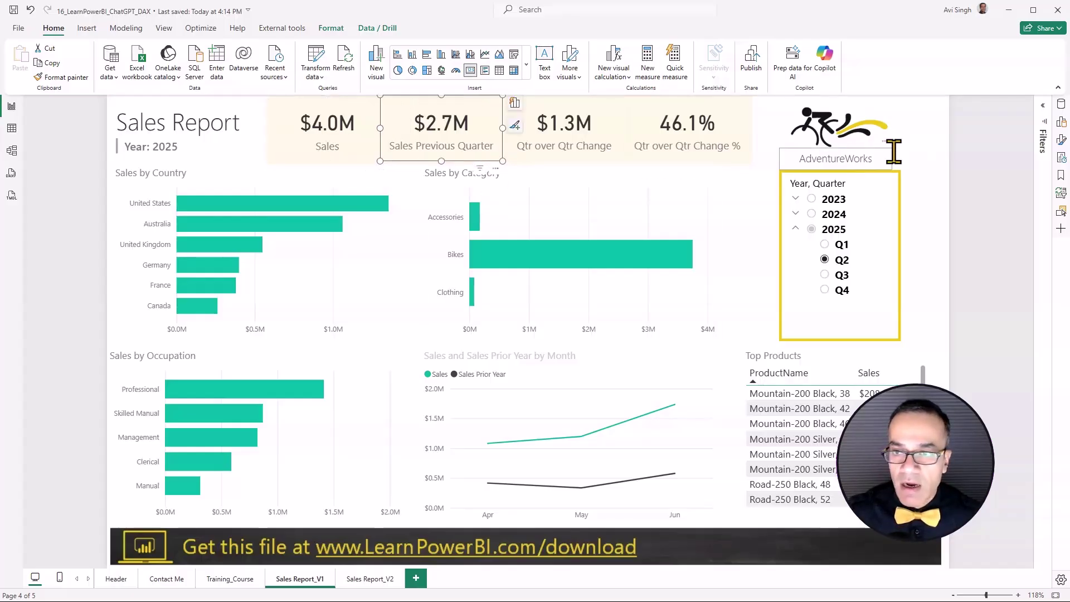
pyautogui.click(777, 204)
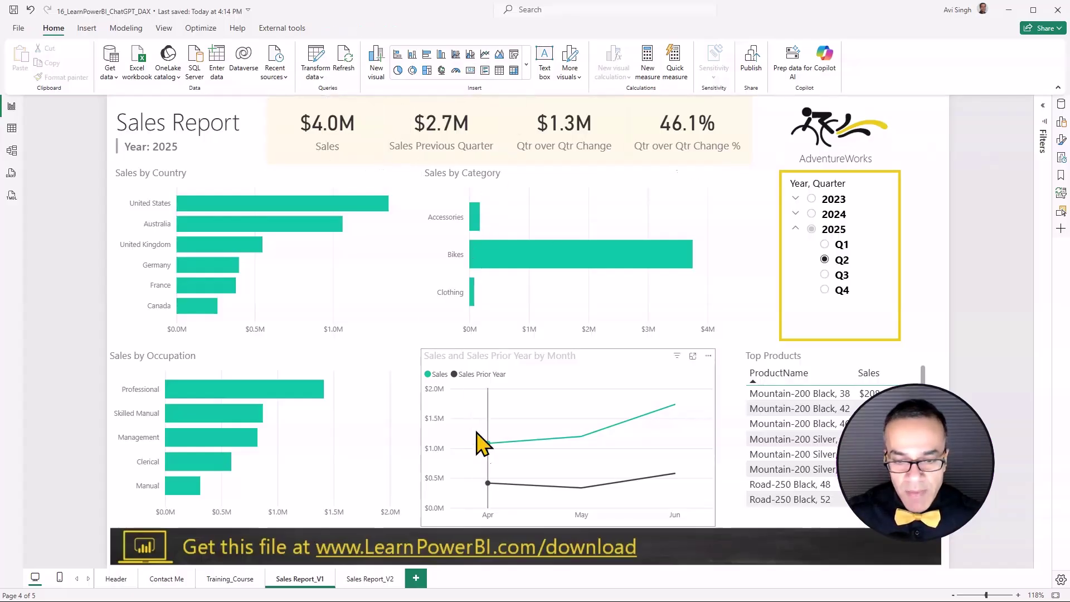
# - On the Sales Report_V2 page, try Jul-25, return to Oct-25, and select Sales Current Month
pyautogui.click(370, 580)
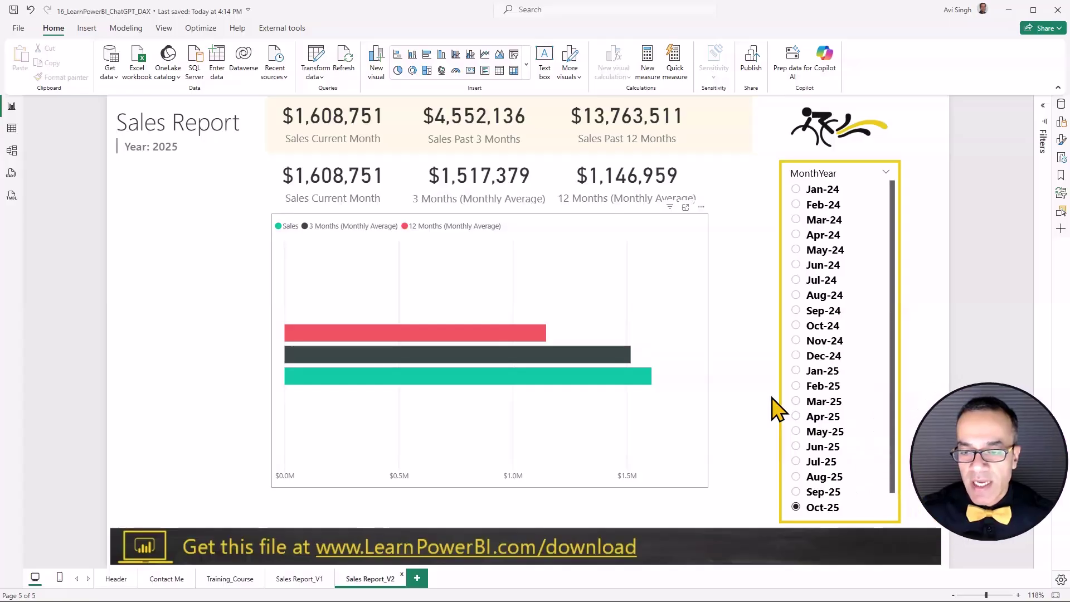
pyautogui.scroll(-2, 846, 351)
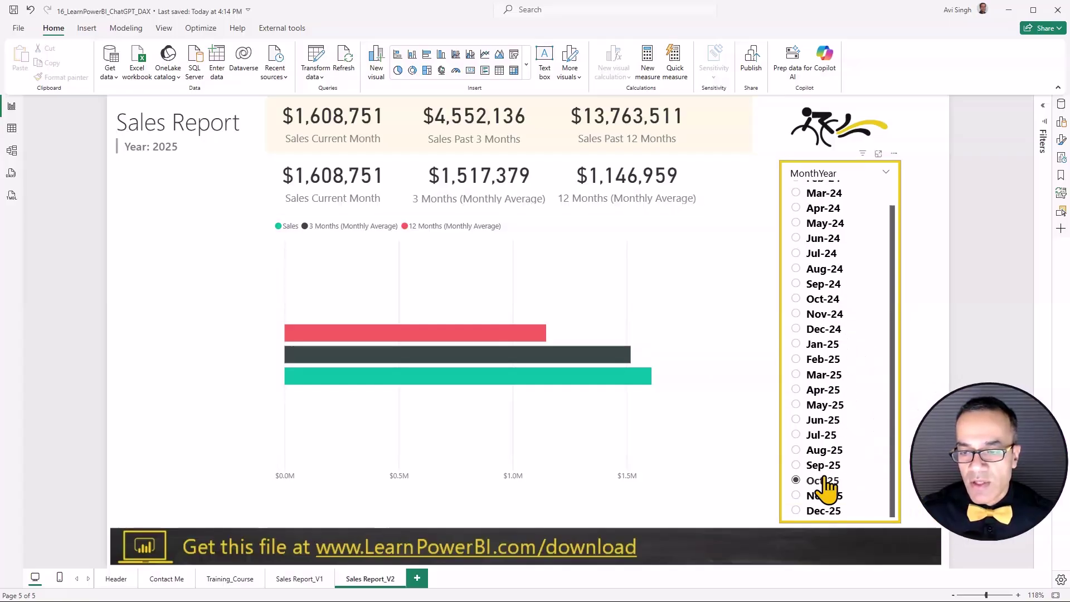
pyautogui.click(820, 449)
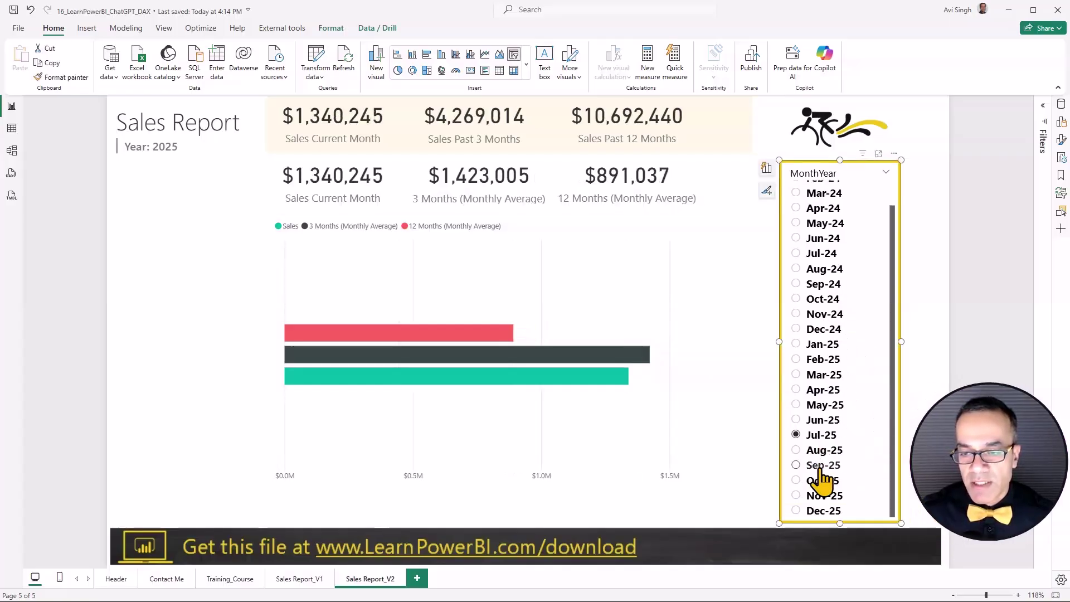
pyautogui.click(823, 481)
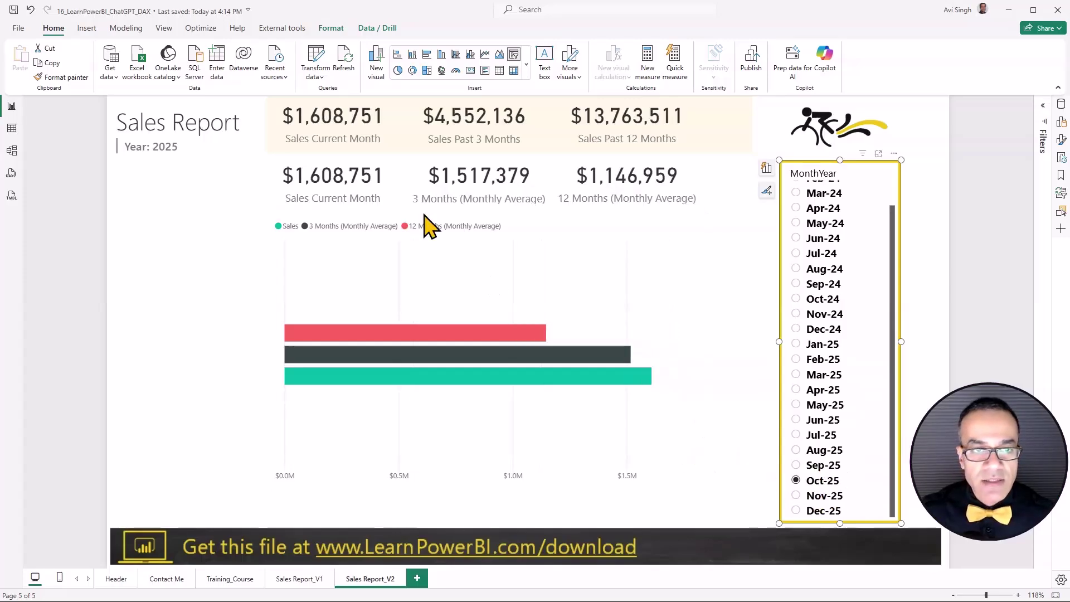
pyautogui.click(328, 179)
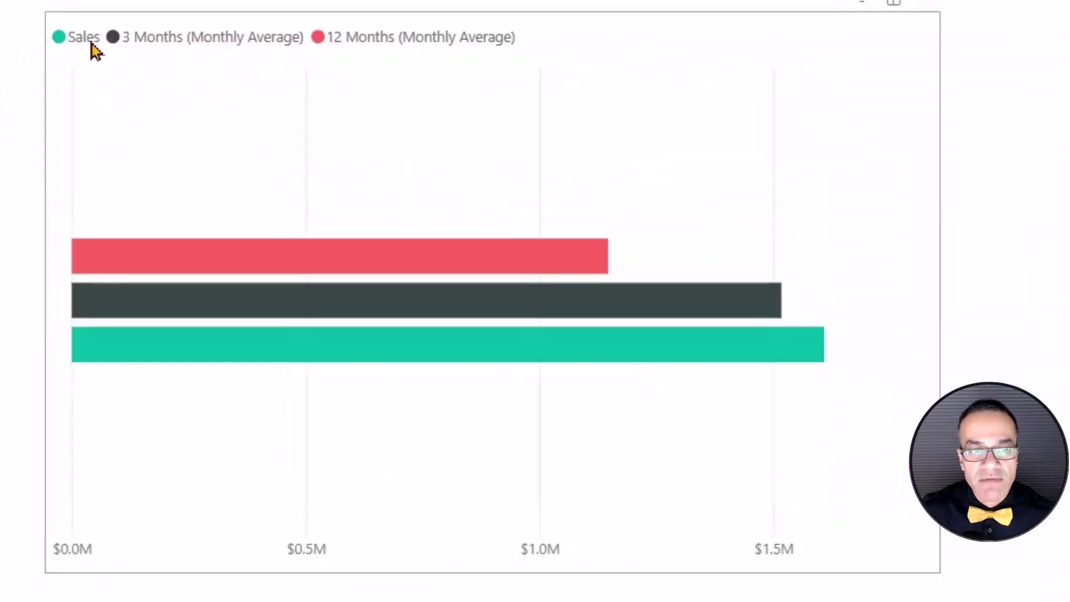
# - Highlight the Sales, 3 Months and 12 Months (Monthly Average) chart series, then clear highlighting
pyautogui.click(628, 343)
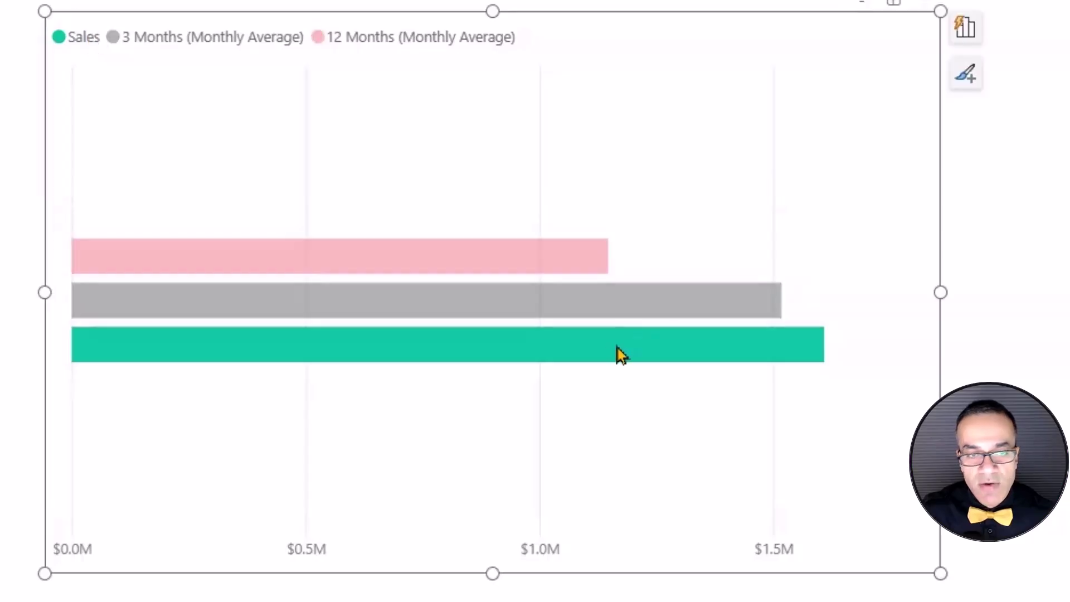
pyautogui.moveTo(579, 355)
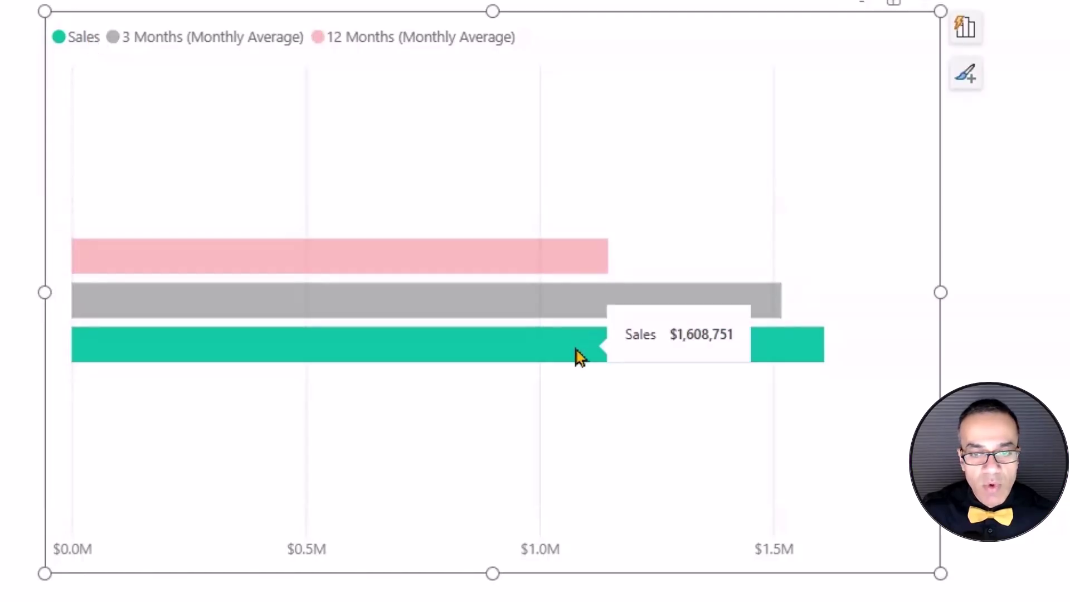
pyautogui.click(511, 314)
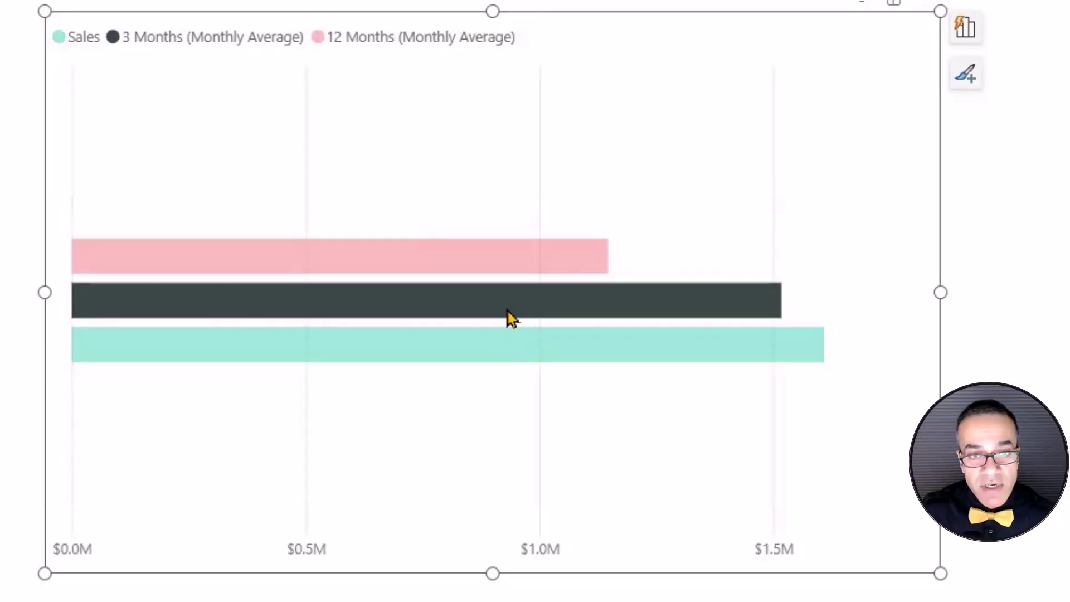
pyautogui.click(375, 40)
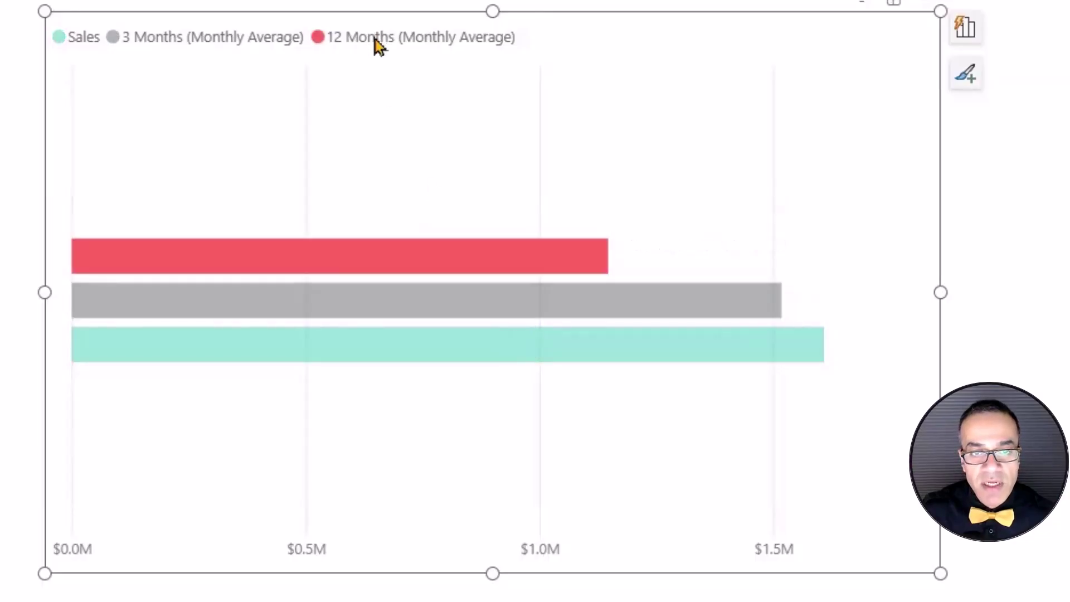
pyautogui.click(565, 268)
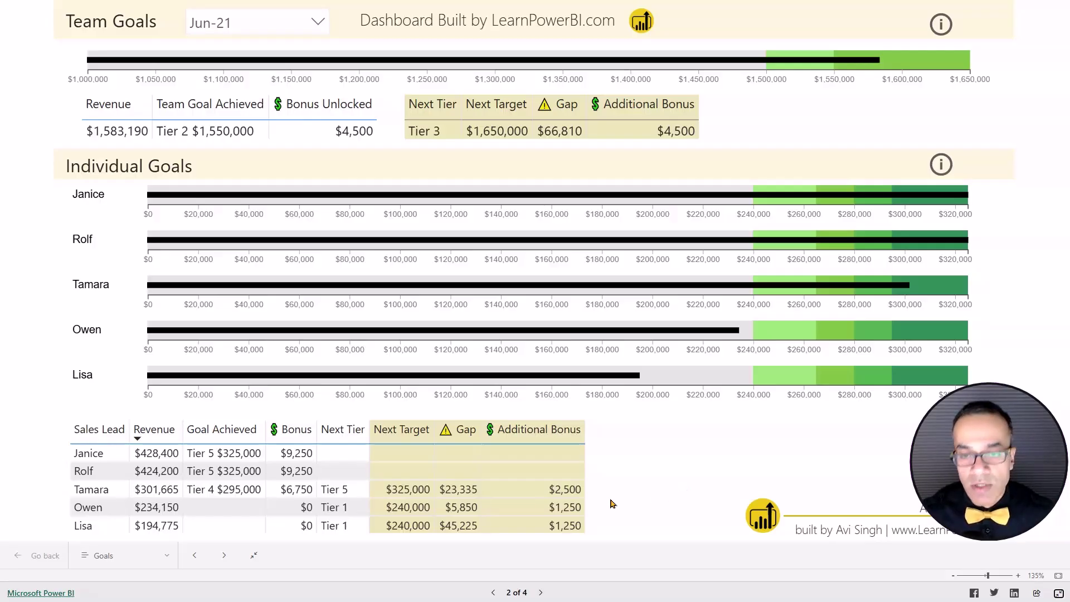
# - Exit full-screen view of the embedded Team Goals dashboard on the LearnPowerBI article
pyautogui.press('Escape')
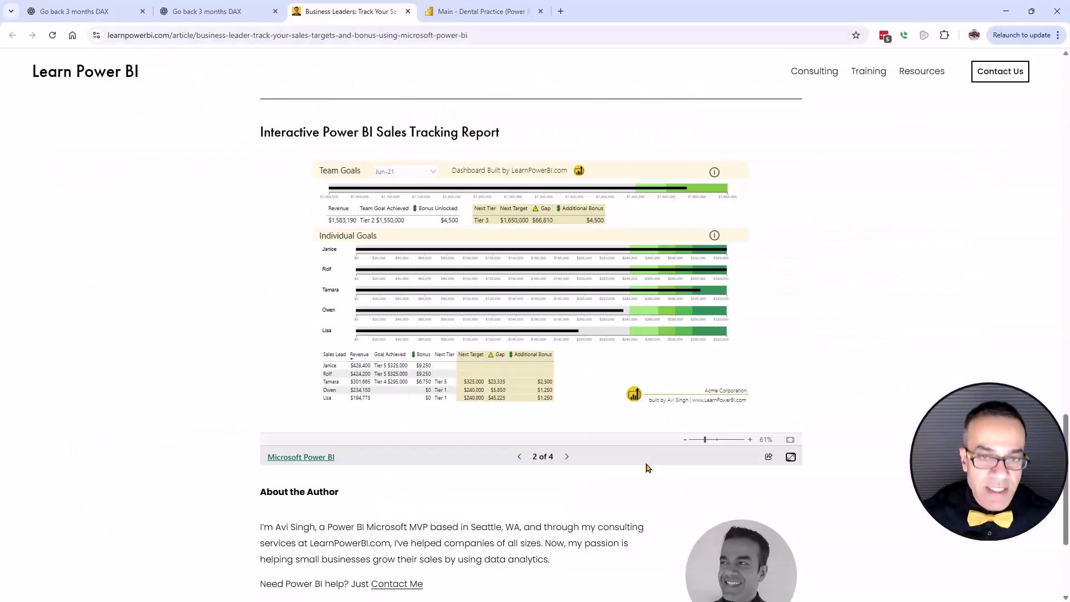
# - In the Dental Practice report, view the Finance, Inbound Source and Call Tracker pages
pyautogui.click(500, 11)
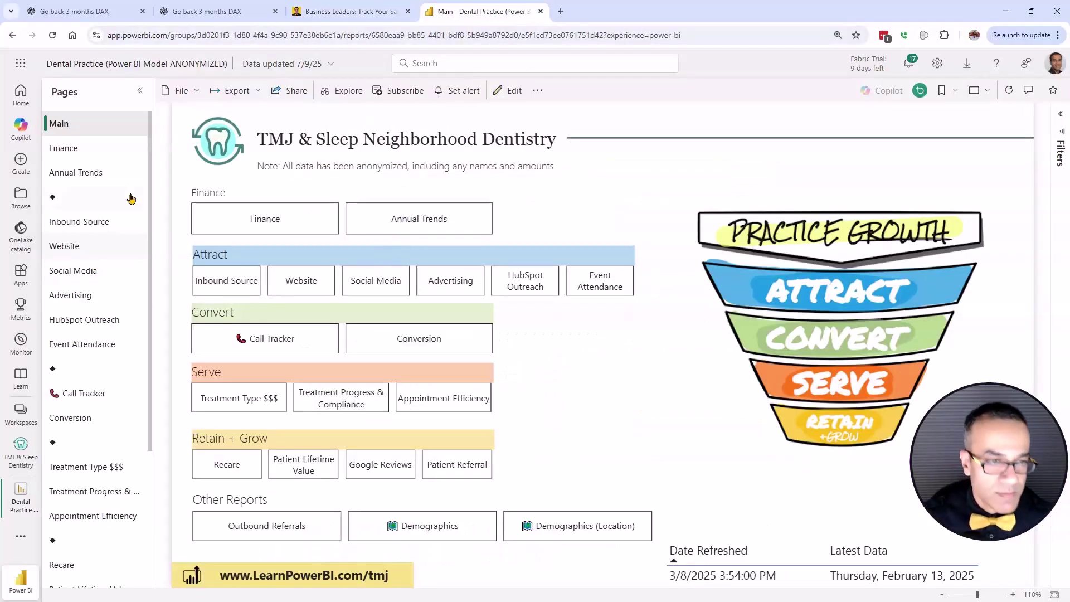
pyautogui.click(97, 151)
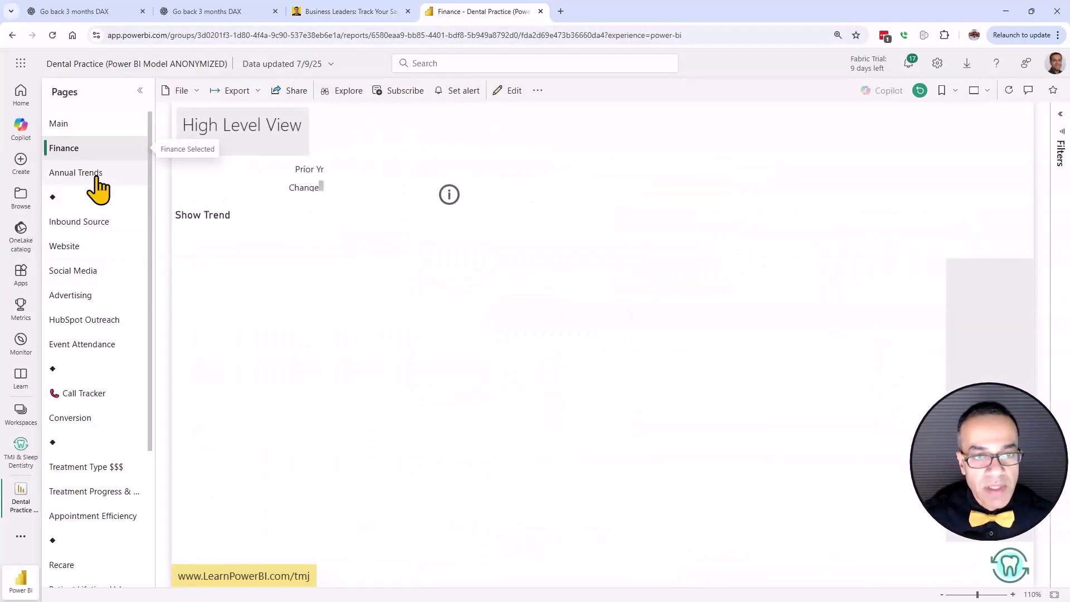
pyautogui.click(87, 224)
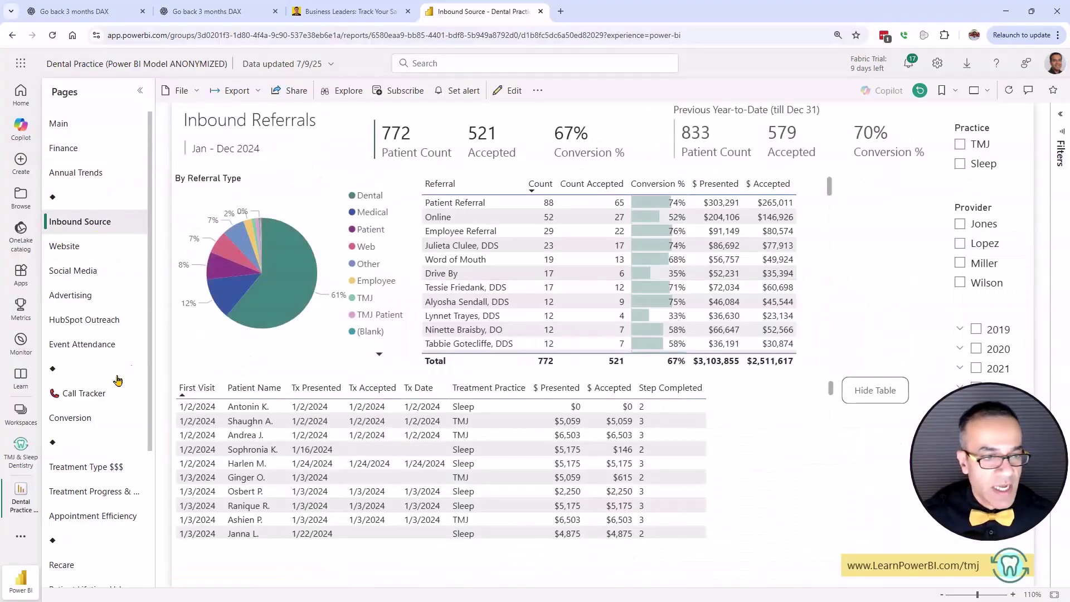
pyautogui.click(92, 393)
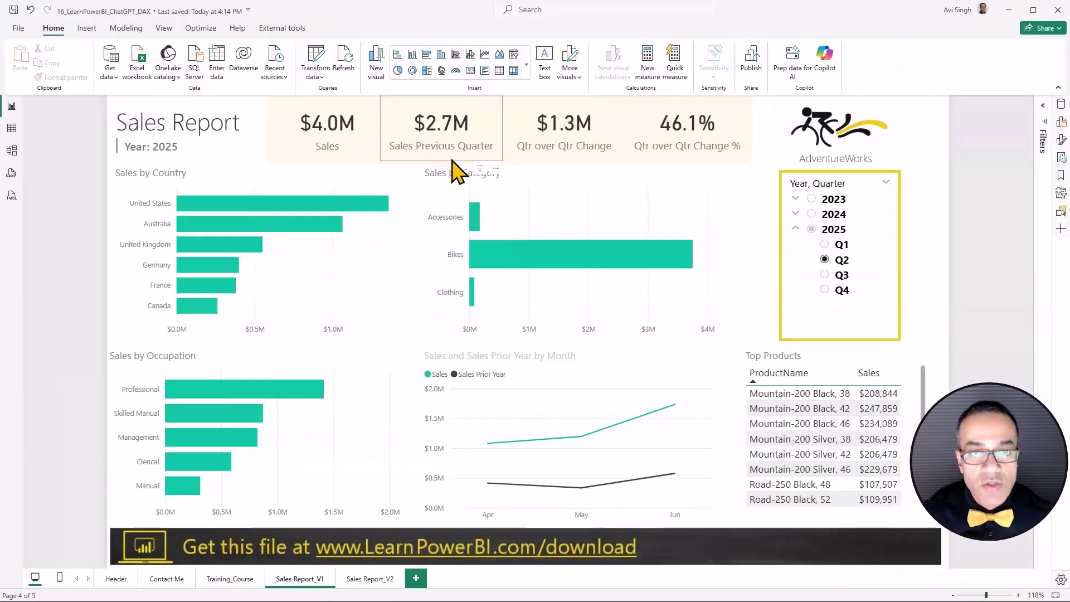
pyautogui.click(500, 138)
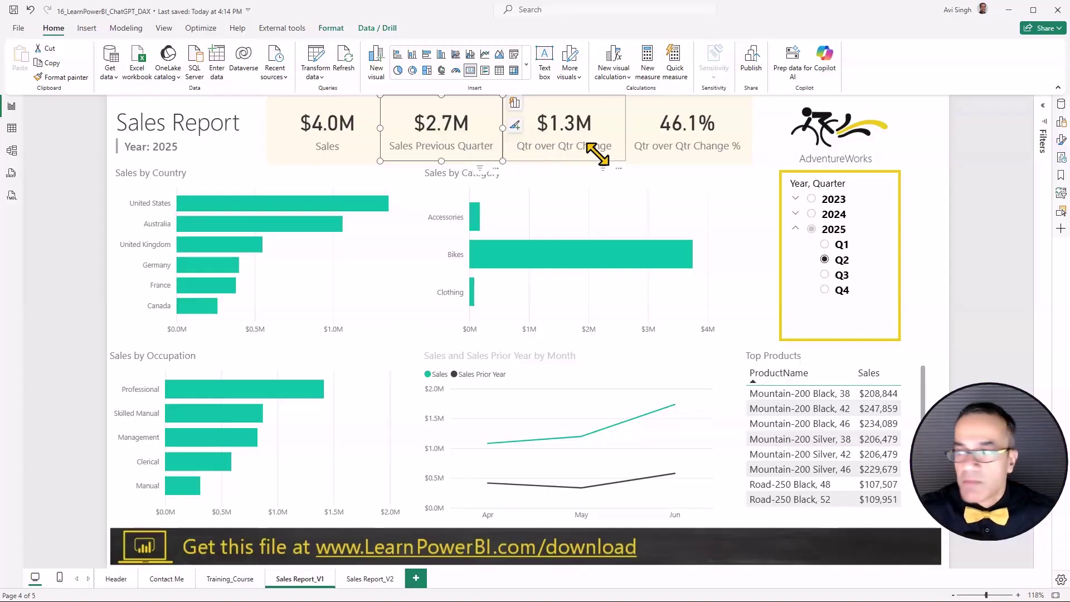
# - In the ChatGPT DAX chat, highlight the go-back-3-months question and the EDATE answer
pyautogui.hotkey('alt', 'Tab')
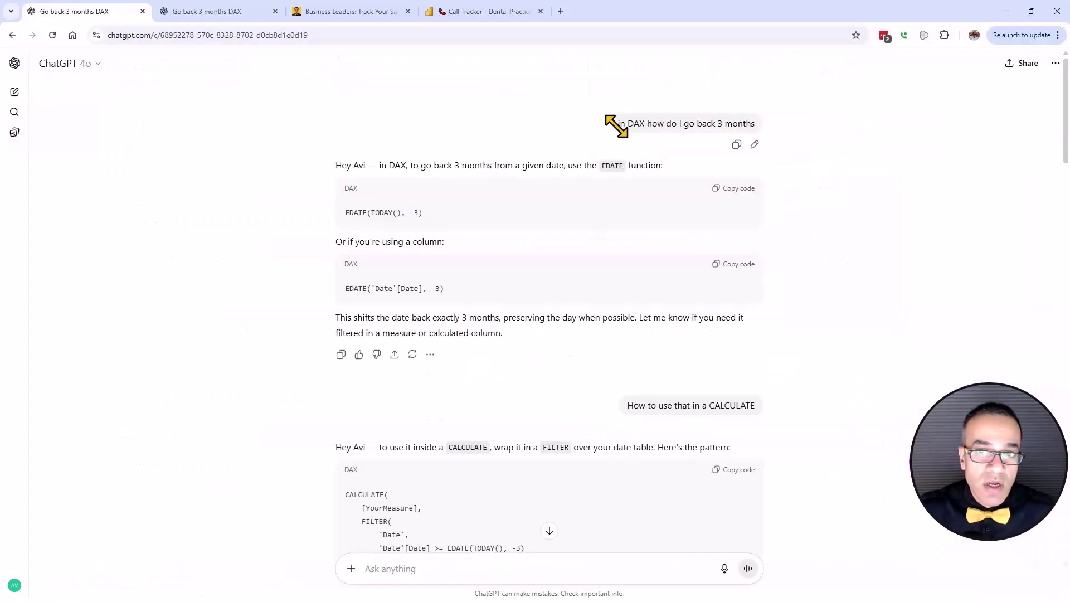
pyautogui.moveTo(616, 124); pyautogui.dragTo(757, 126)
pyautogui.click(828, 149)
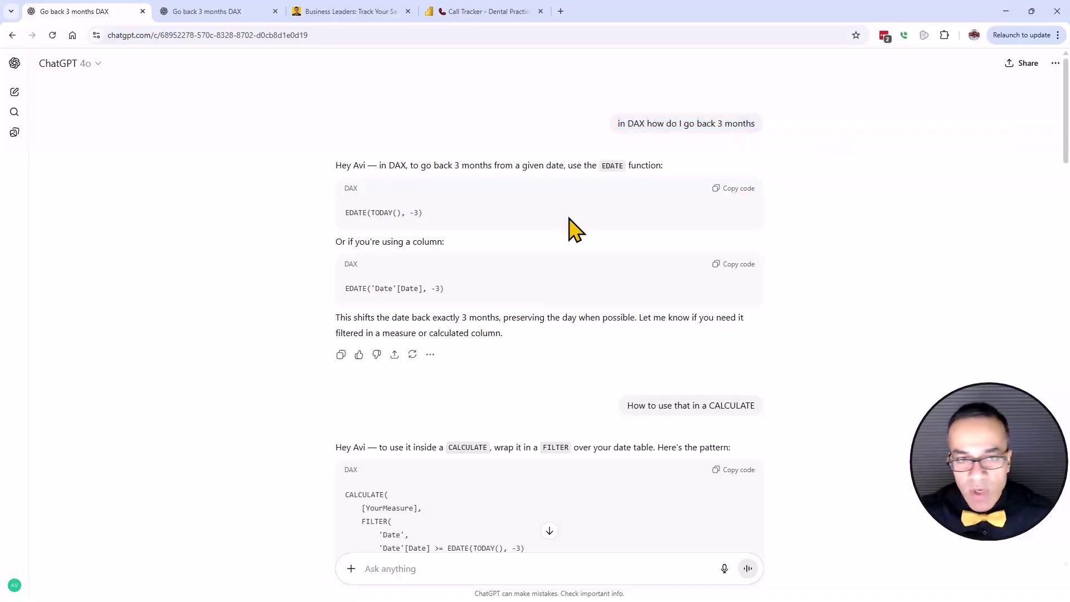
pyautogui.doubleClick(351, 214)
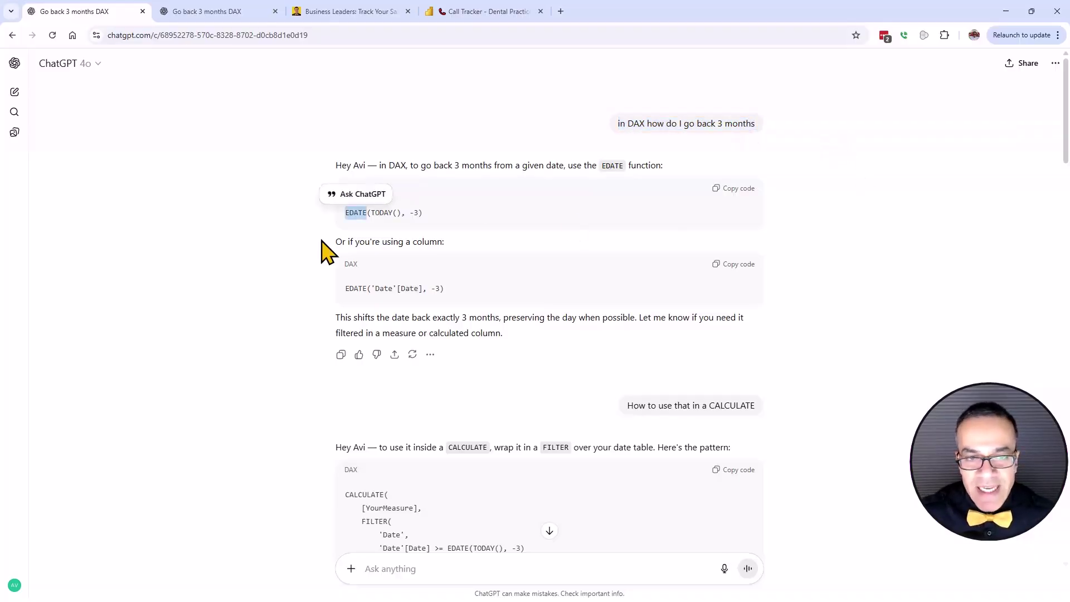
pyautogui.click(355, 286)
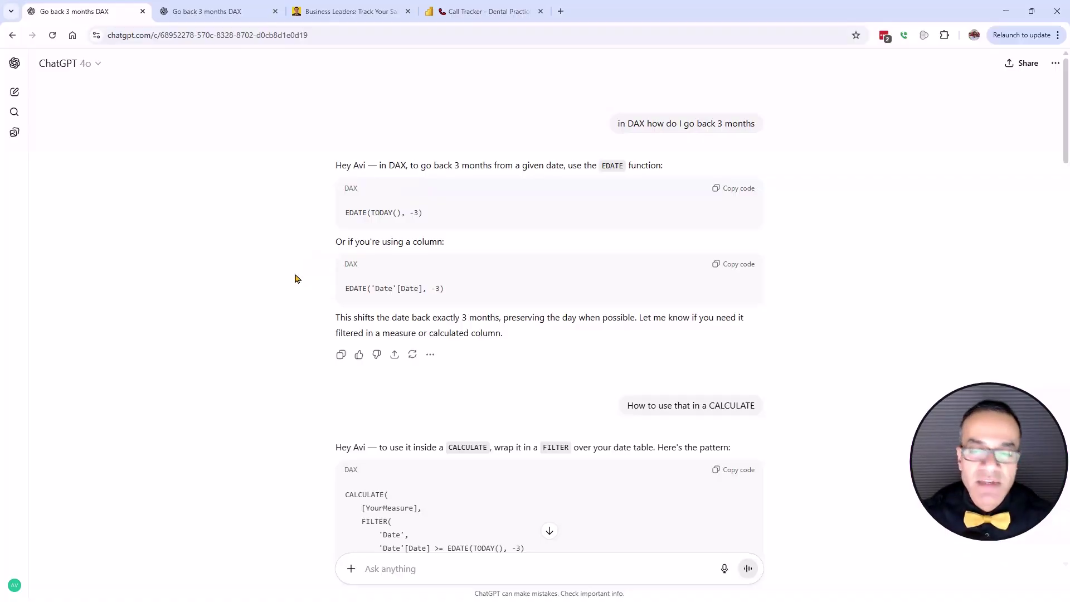
pyautogui.scroll(-3, 294, 278)
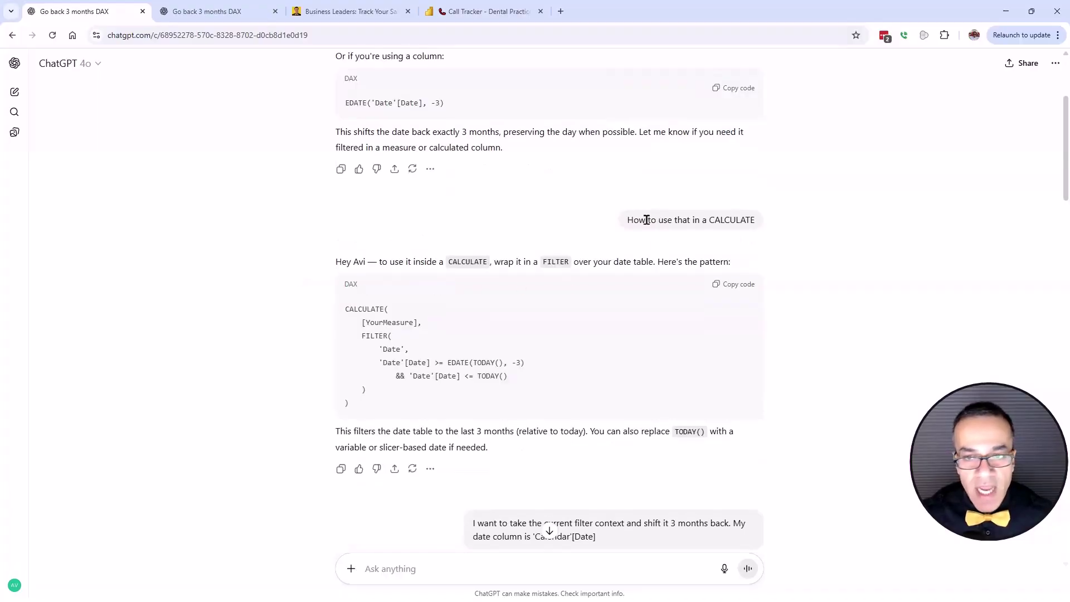
pyautogui.moveTo(648, 221); pyautogui.dragTo(758, 223)
# - Highlight the CALCULATE pattern code, TODAY() and the shift-filter-context request, glancing at Power BI
pyautogui.click(652, 251)
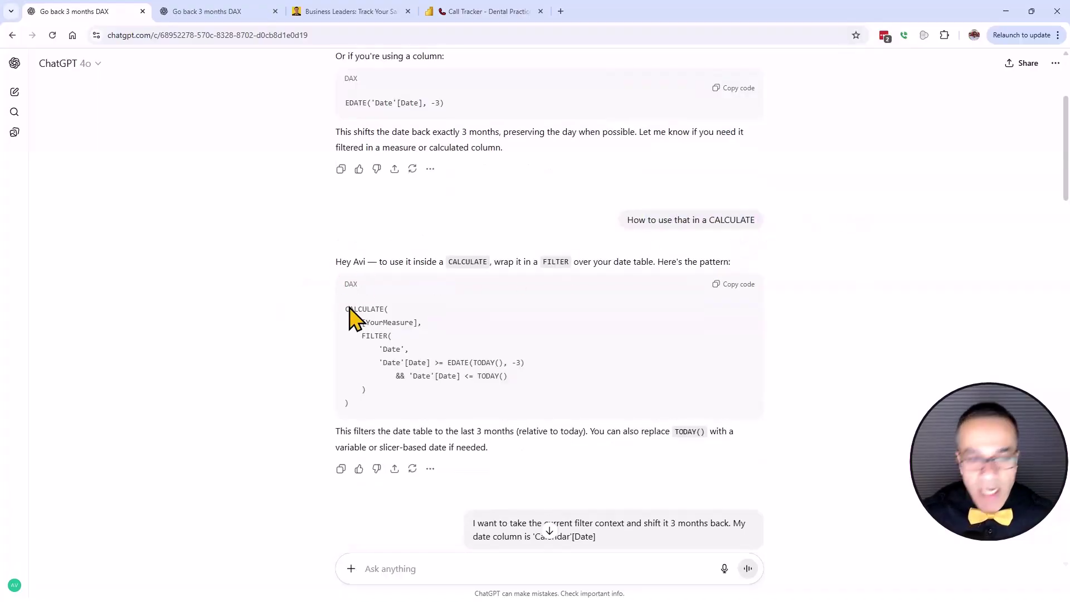
pyautogui.moveTo(346, 309); pyautogui.dragTo(382, 368)
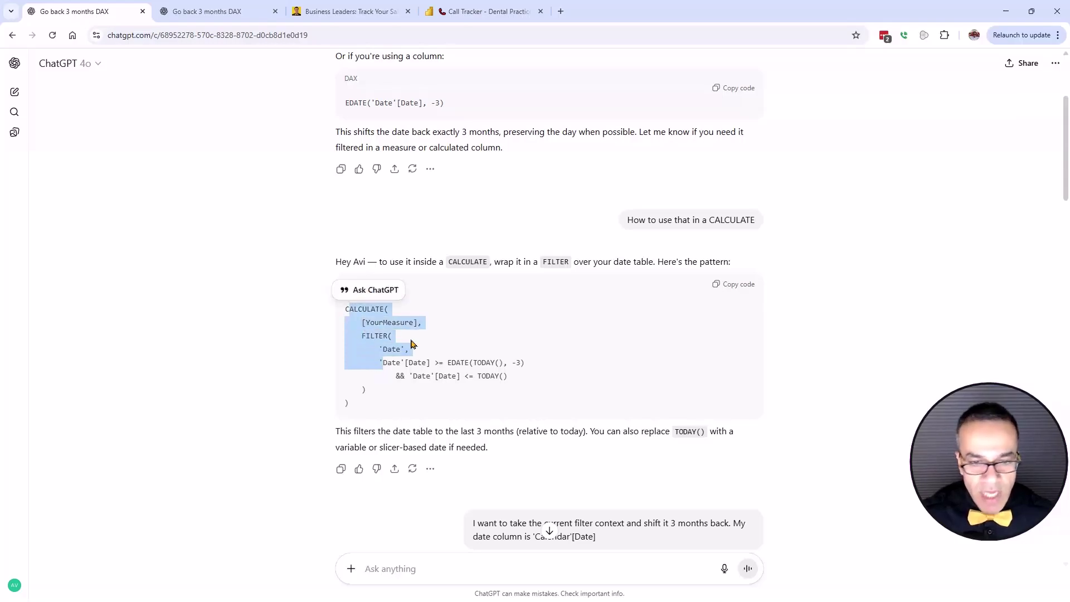
pyautogui.scroll(-2, 538, 334)
pyautogui.moveTo(613, 343)
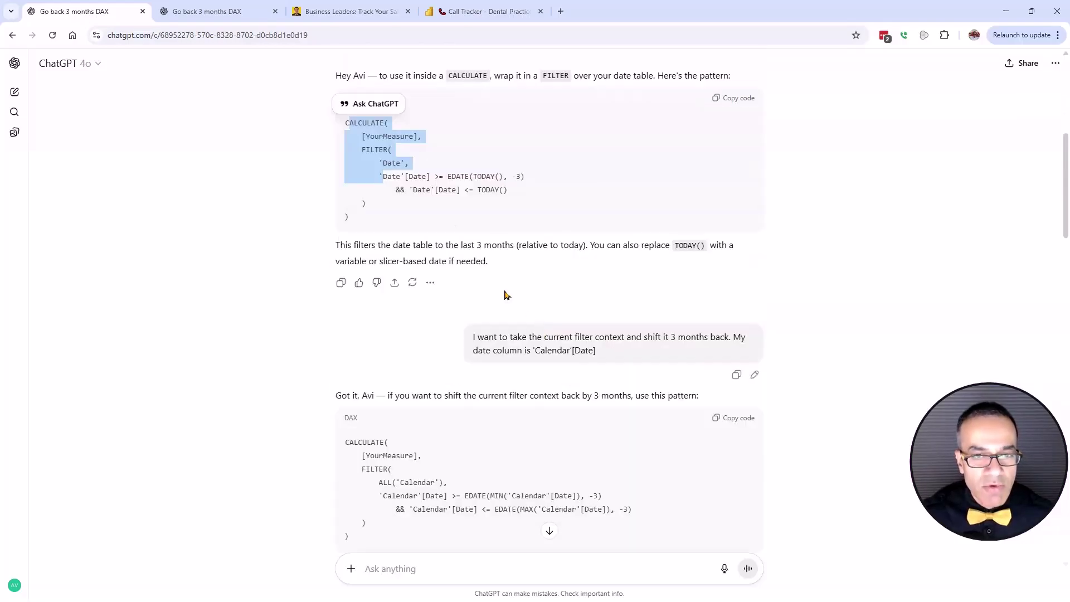
pyautogui.moveTo(472, 176); pyautogui.dragTo(504, 176)
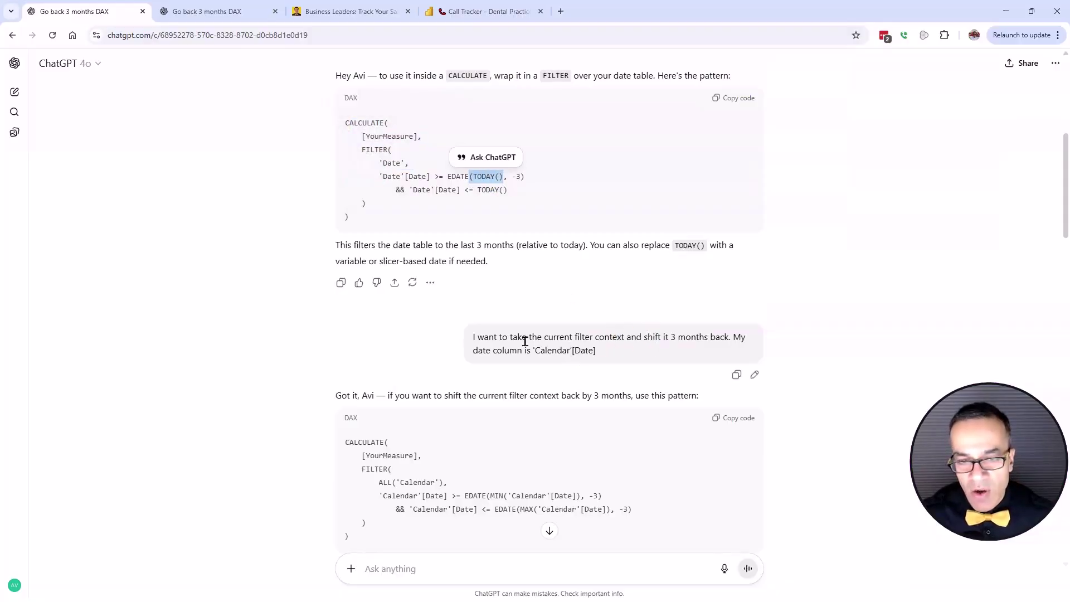
pyautogui.moveTo(470, 343); pyautogui.dragTo(615, 361)
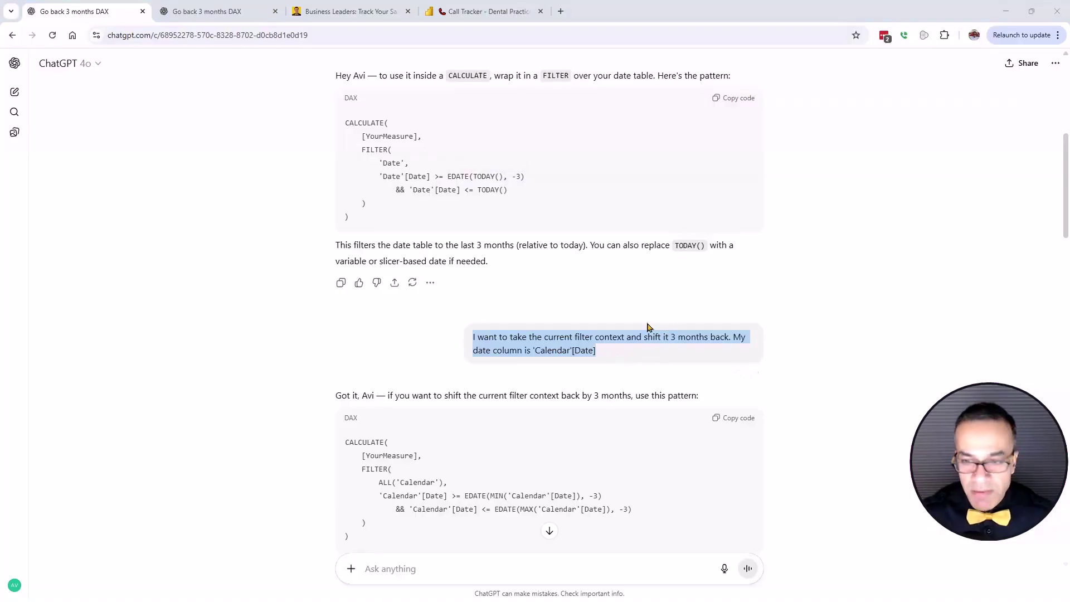
pyautogui.hotkey('alt', 'Tab')
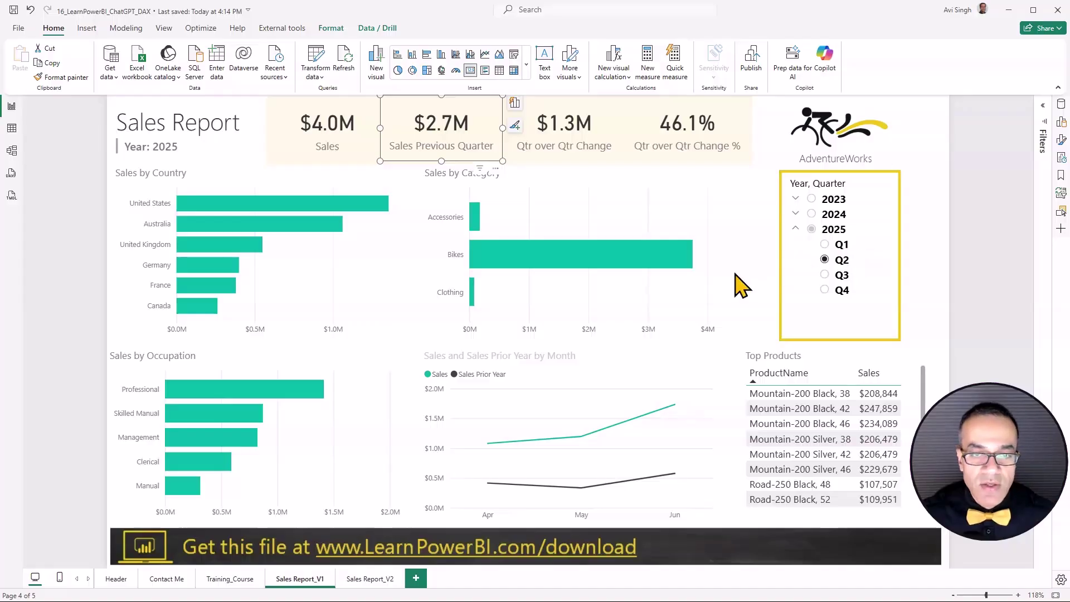
pyautogui.hotkey('alt', 'Tab')
pyautogui.scroll(-2, 380, 355)
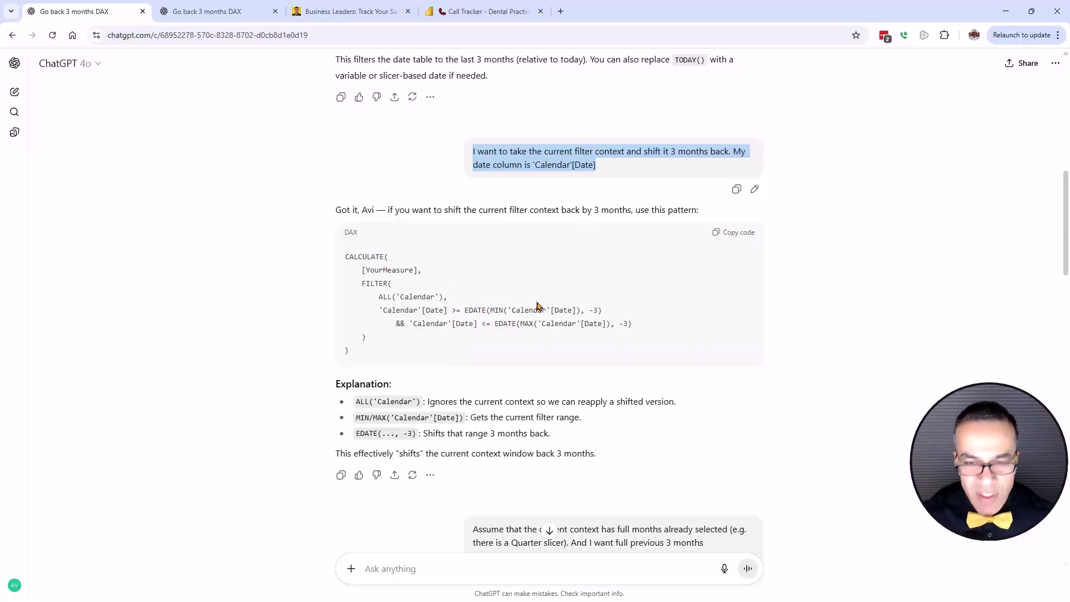
pyautogui.scroll(-2, 535, 312)
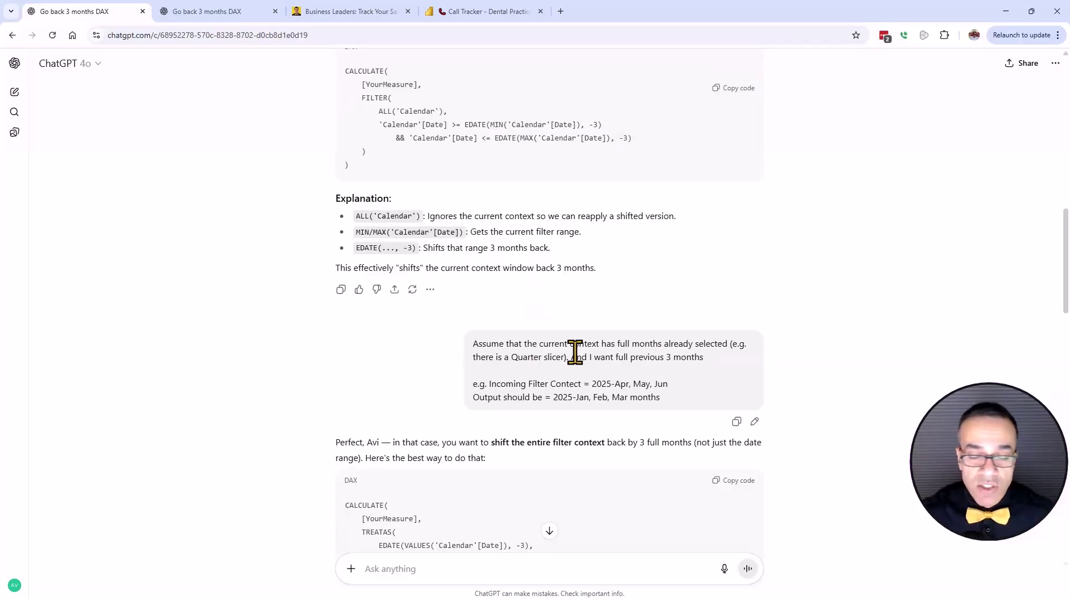
pyautogui.scroll(-2, 576, 352)
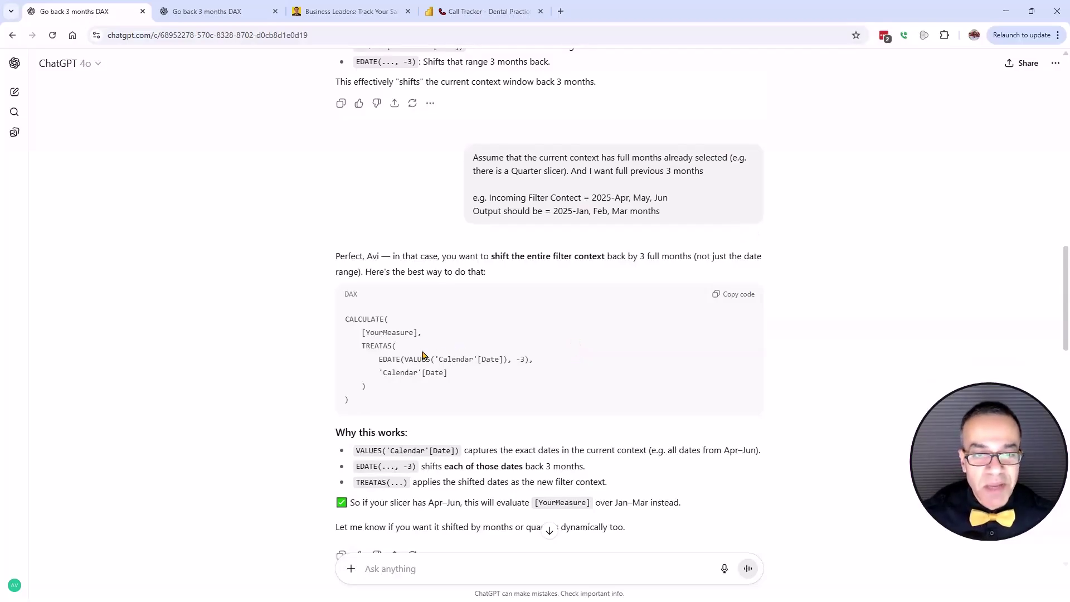
# - Emphasise TREATAS in the suggested code and DATEADD in the follow-up question
pyautogui.doubleClick(379, 345)
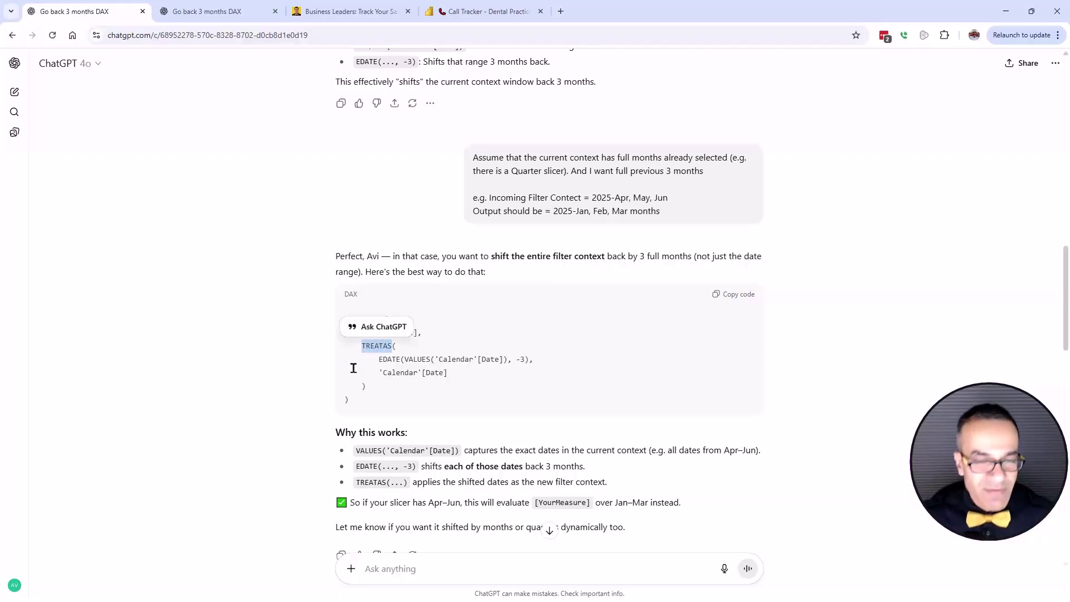
pyautogui.click(281, 382)
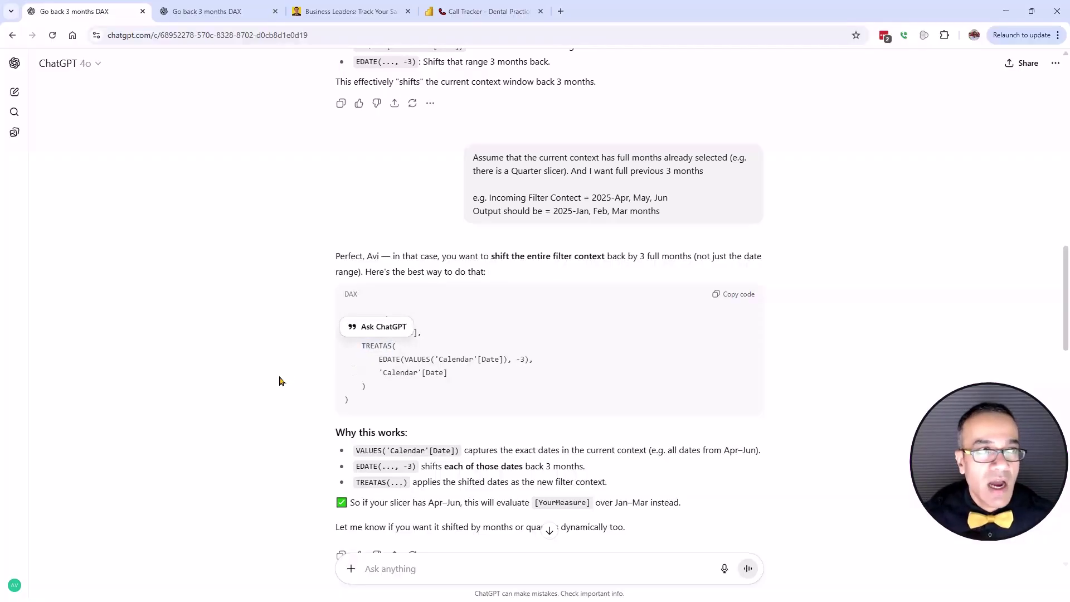
pyautogui.doubleClick(381, 345)
pyautogui.click(328, 374)
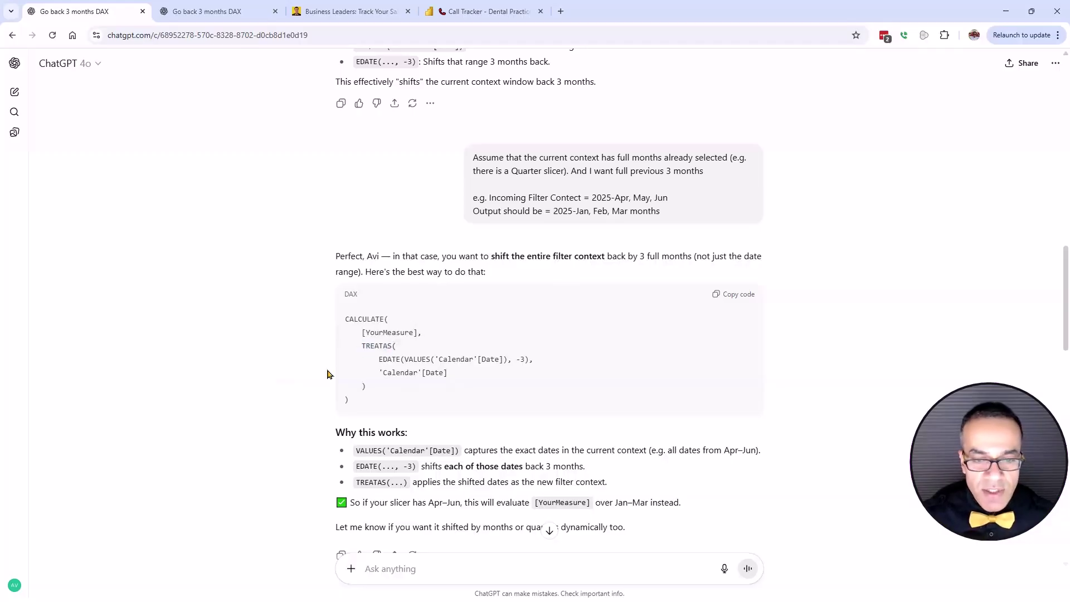
pyautogui.scroll(-3, 328, 374)
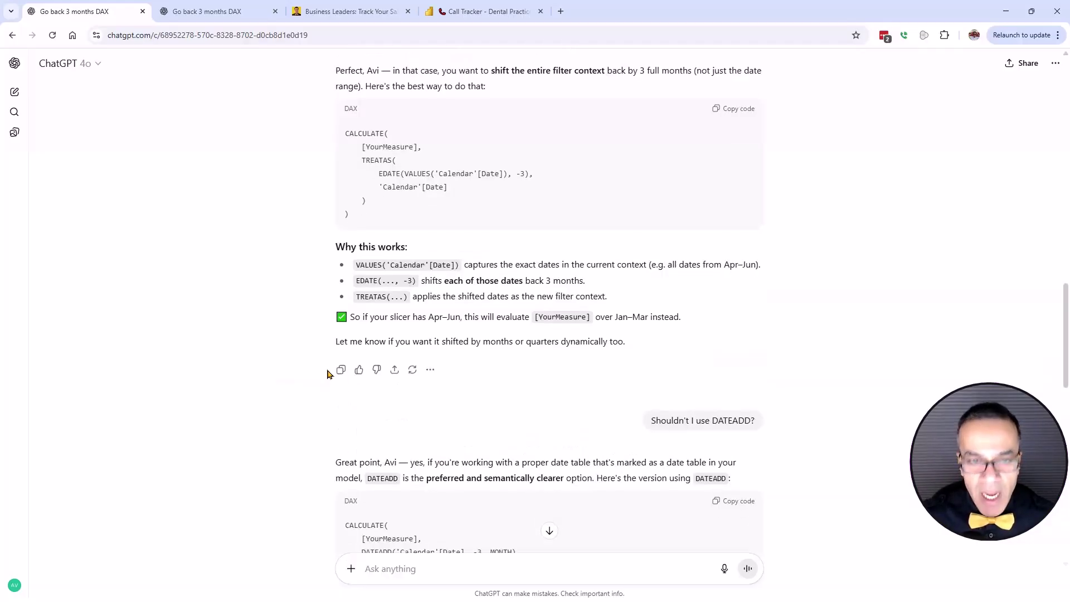
pyautogui.moveTo(703, 421)
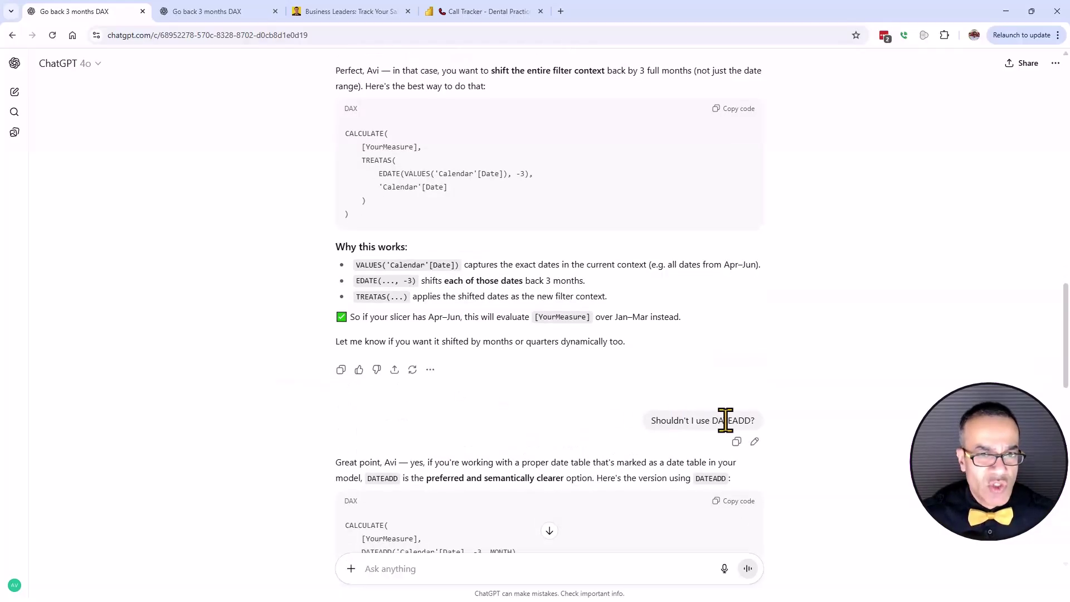
pyautogui.doubleClick(725, 421)
pyautogui.scroll(-3, 494, 414)
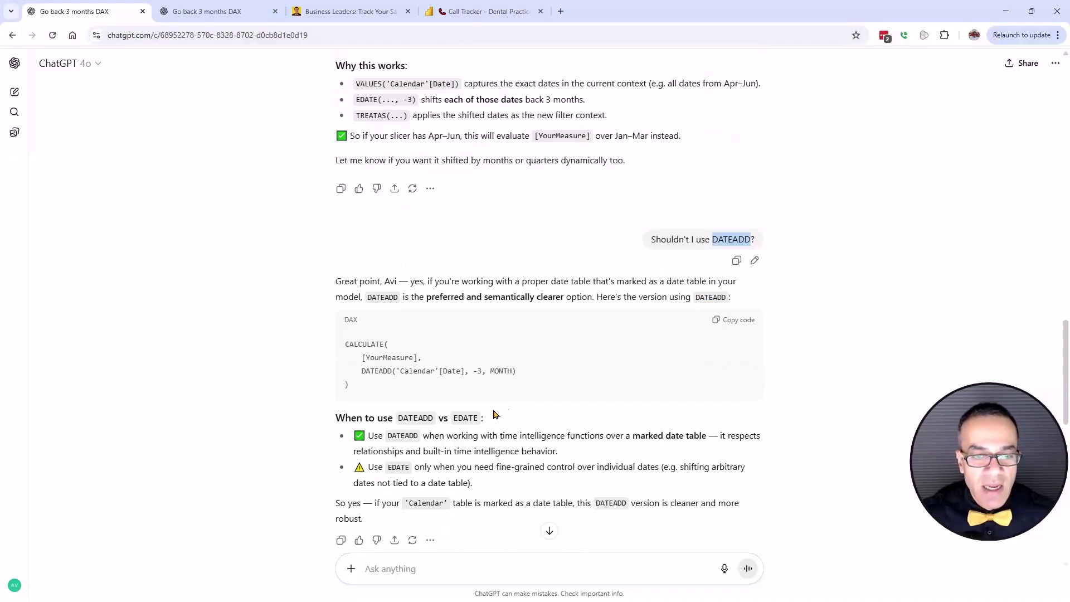
pyautogui.scroll(-2, 310, 388)
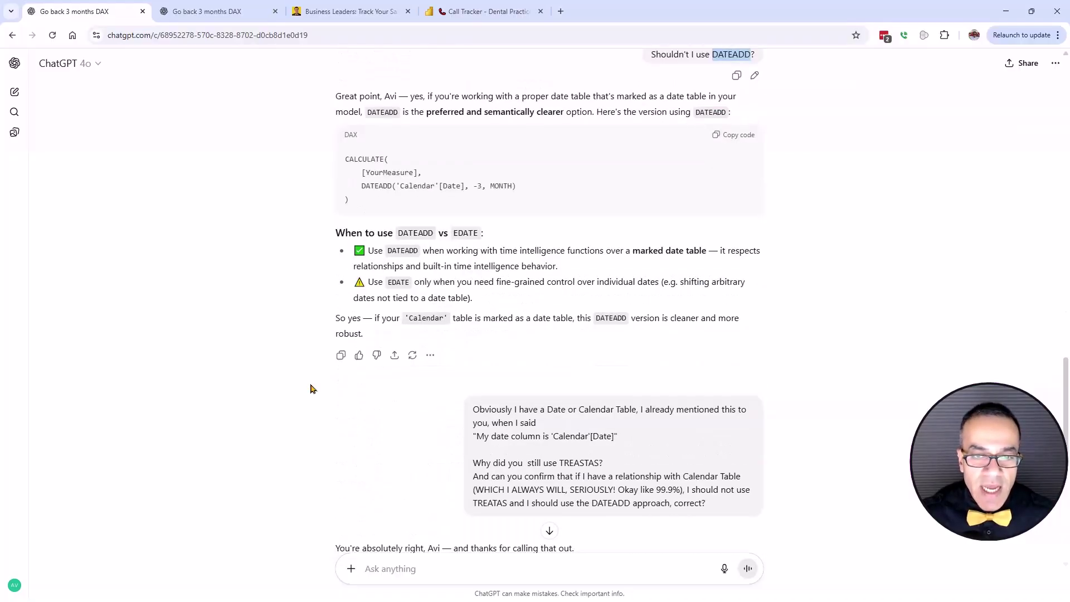
pyautogui.scroll(-4, 310, 389)
pyautogui.moveTo(614, 455)
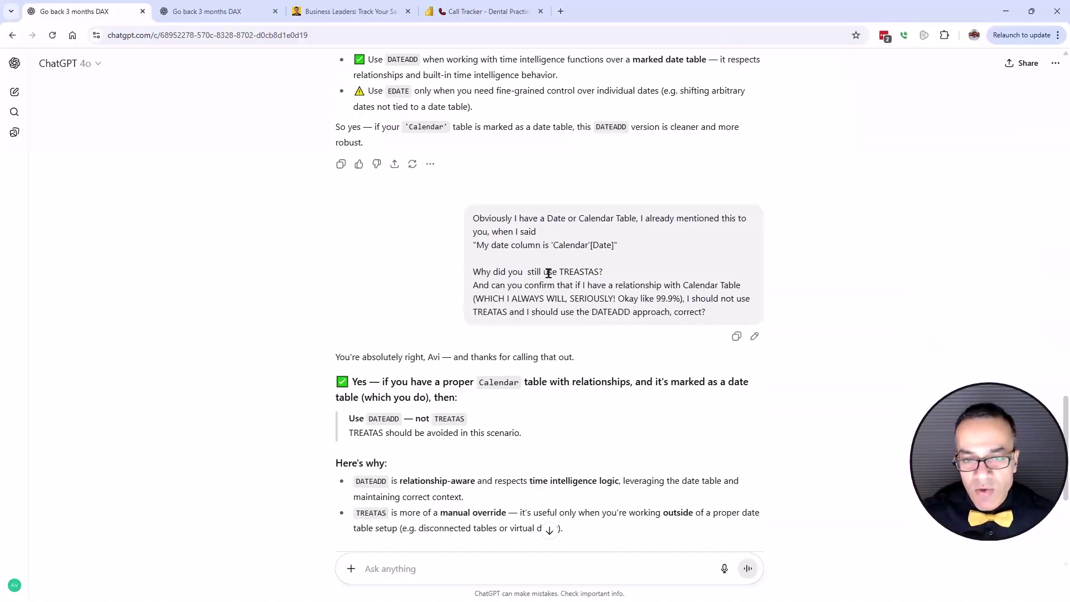
# - Highlight the why-TREATAS question and the answer confirming DATEADD with a related Calendar table
pyautogui.moveTo(477, 269); pyautogui.dragTo(577, 272)
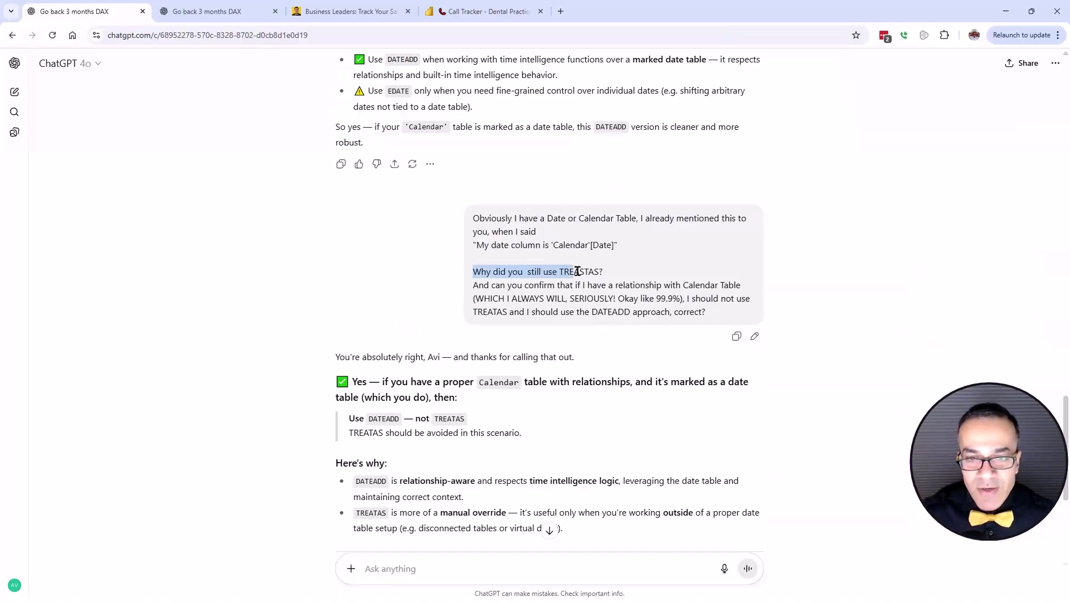
pyautogui.click(633, 238)
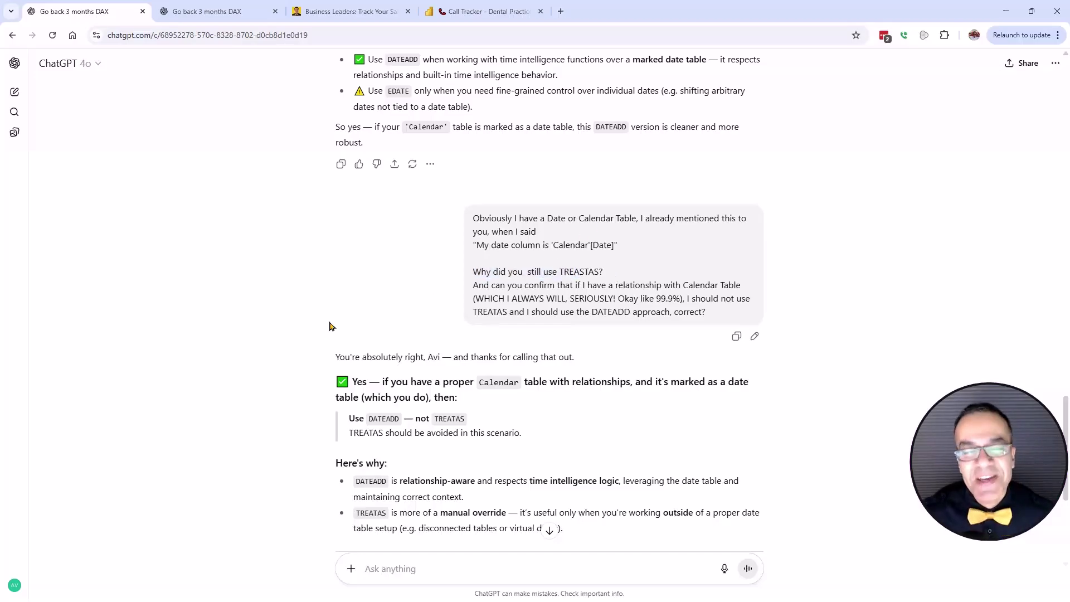
pyautogui.scroll(-2, 330, 326)
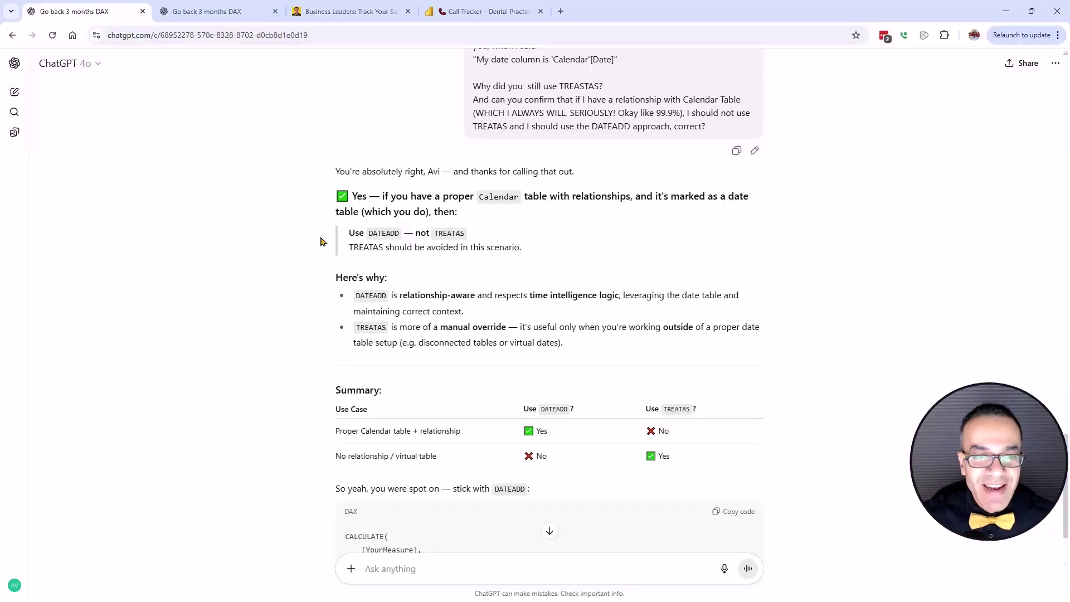
pyautogui.moveTo(334, 196); pyautogui.dragTo(486, 215)
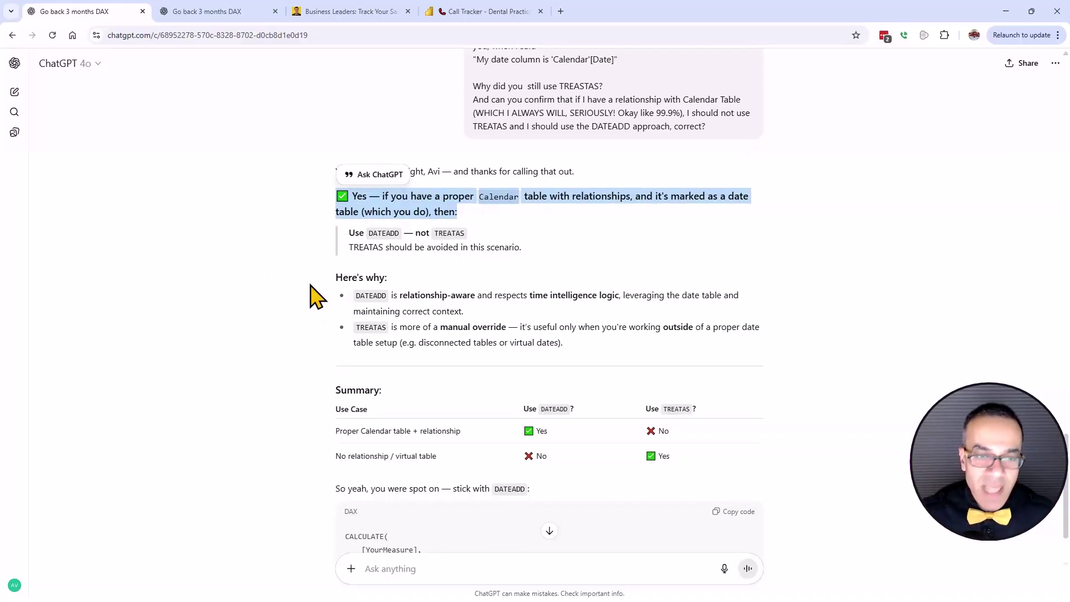
pyautogui.click(528, 231)
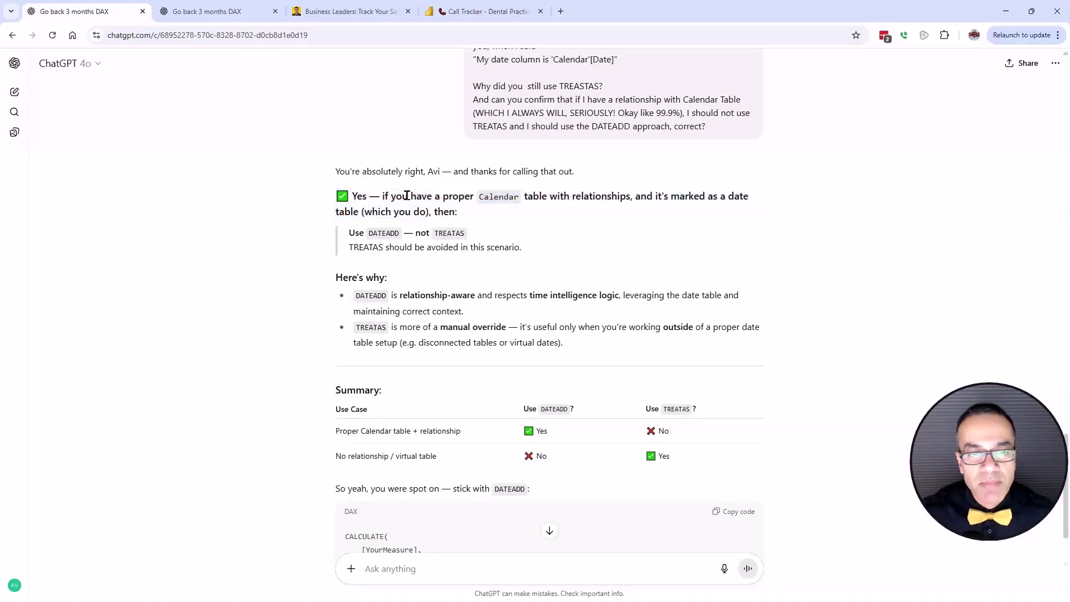
pyautogui.moveTo(385, 196)
pyautogui.mouseDown()
pyautogui.moveTo(504, 214)
pyautogui.moveTo(547, 199)
pyautogui.mouseUp()
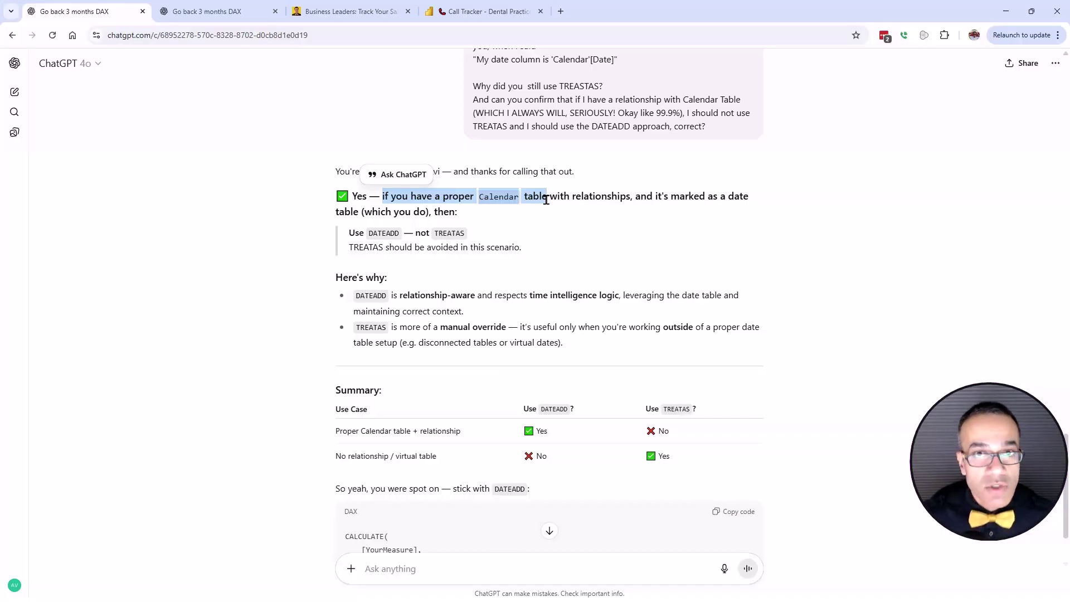
pyautogui.click(247, 219)
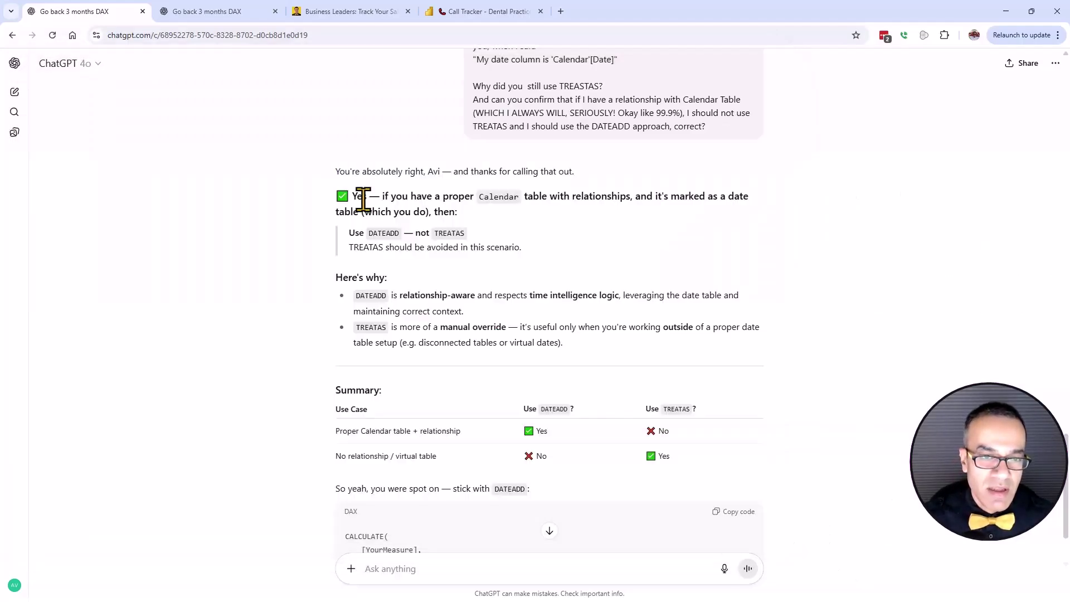
# - Mark the 'Yes' confirmation paragraph, the word TREATAS, and the suggested DATEADD code
pyautogui.moveTo(366, 196)
pyautogui.mouseDown()
pyautogui.moveTo(351, 195)
pyautogui.moveTo(461, 215)
pyautogui.mouseUp()
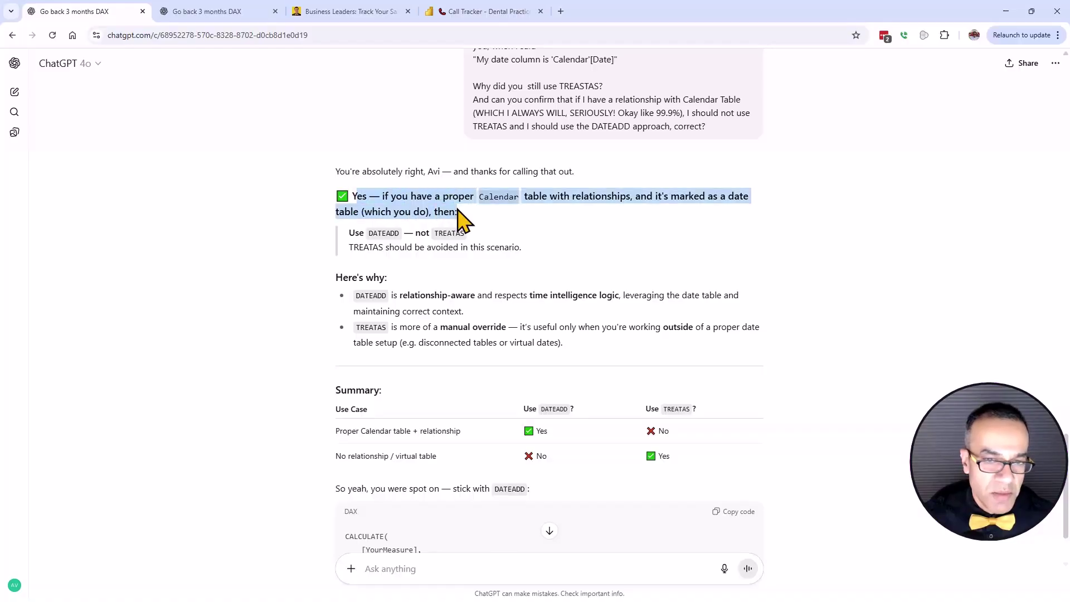
pyautogui.click(271, 265)
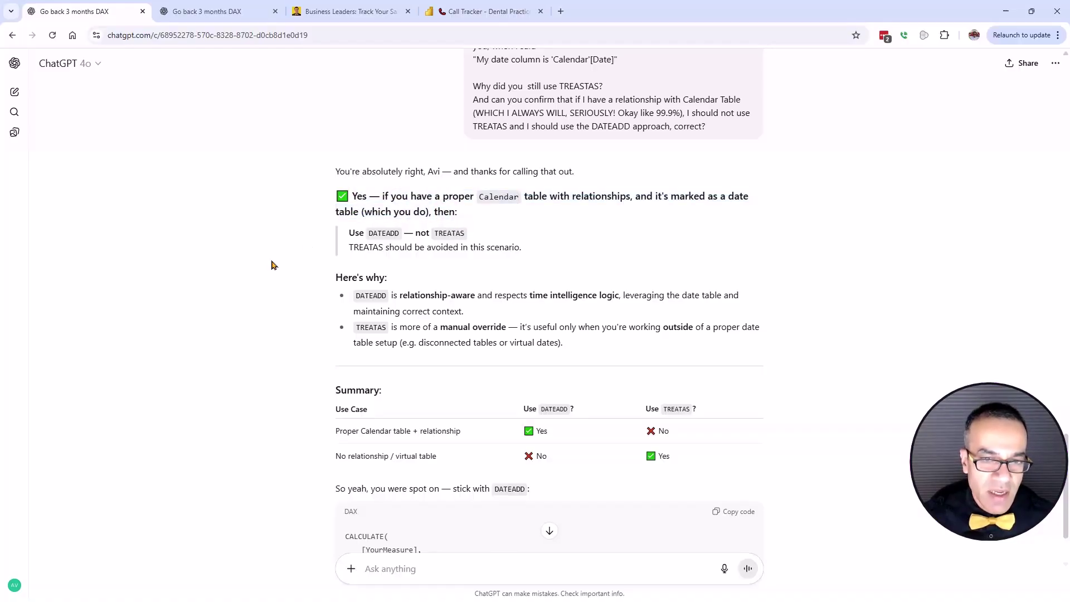
pyautogui.doubleClick(456, 234)
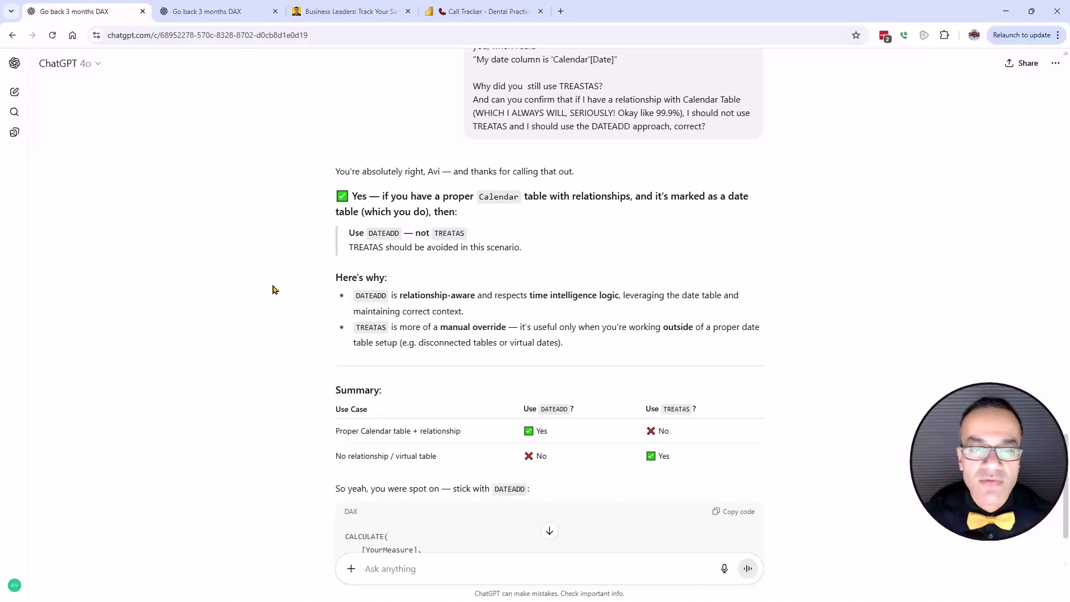
pyautogui.scroll(-2, 273, 289)
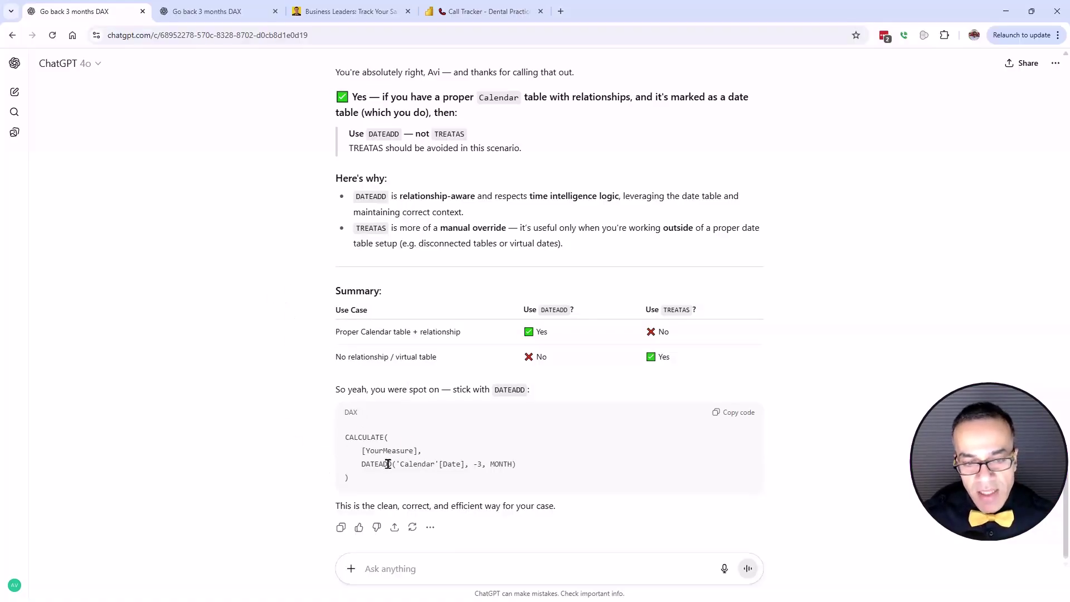
pyautogui.moveTo(345, 438); pyautogui.dragTo(383, 491)
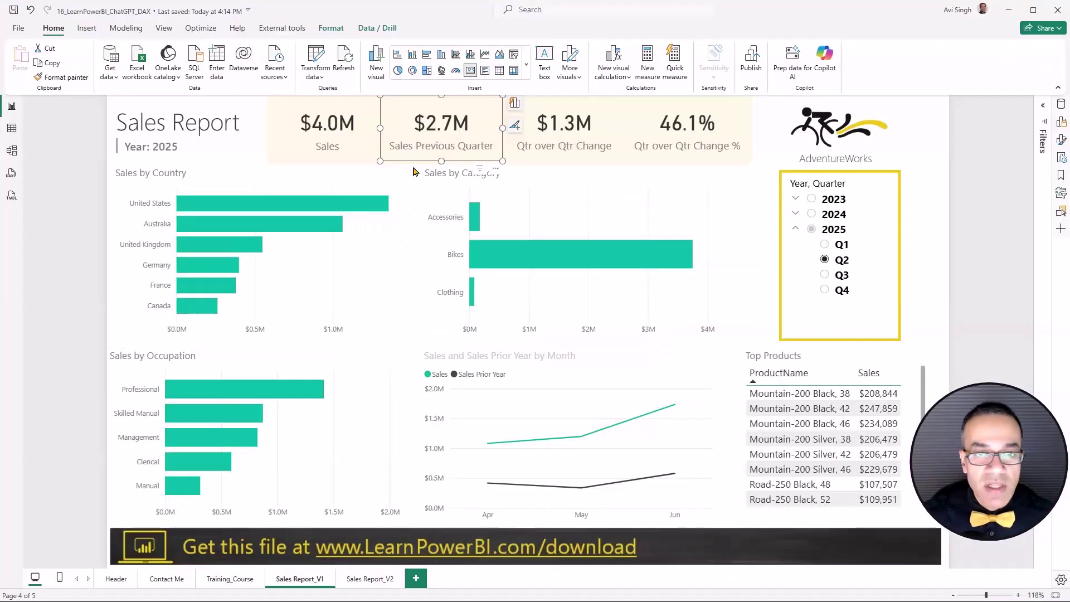
# - Show the Sales Previous Quarter formula from the Data pane and mark its -3, MONTH part
pyautogui.click(1059, 114)
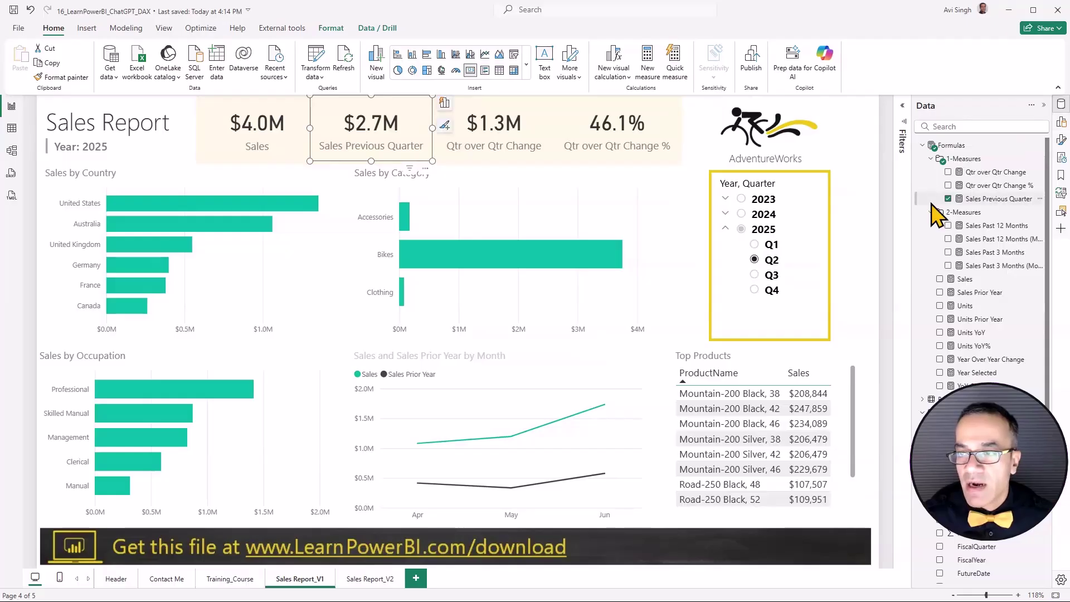
pyautogui.click(987, 200)
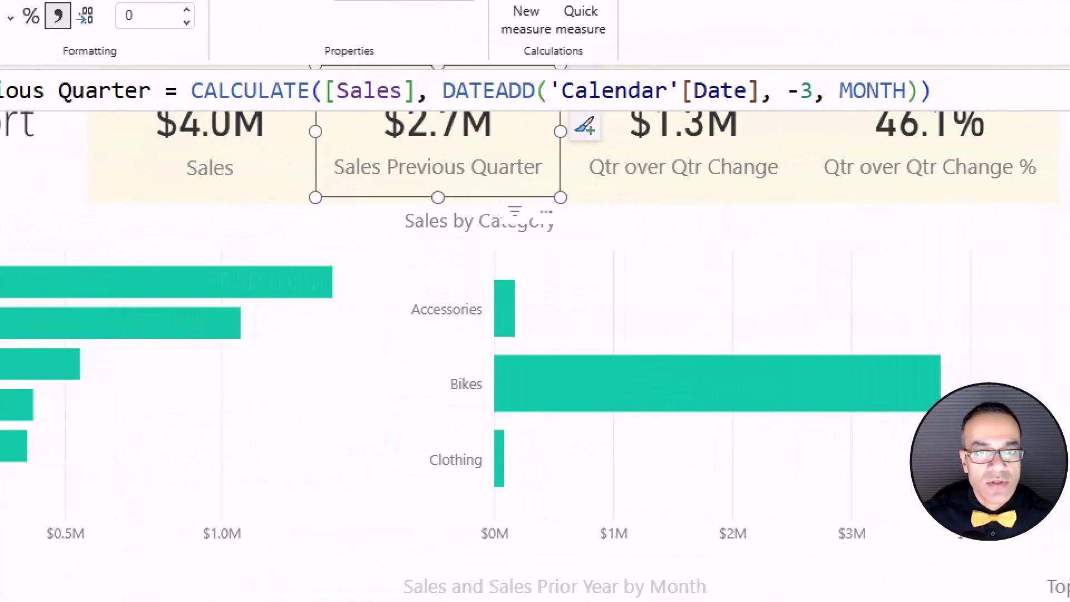
pyautogui.moveTo(780, 118); pyautogui.dragTo(851, 119)
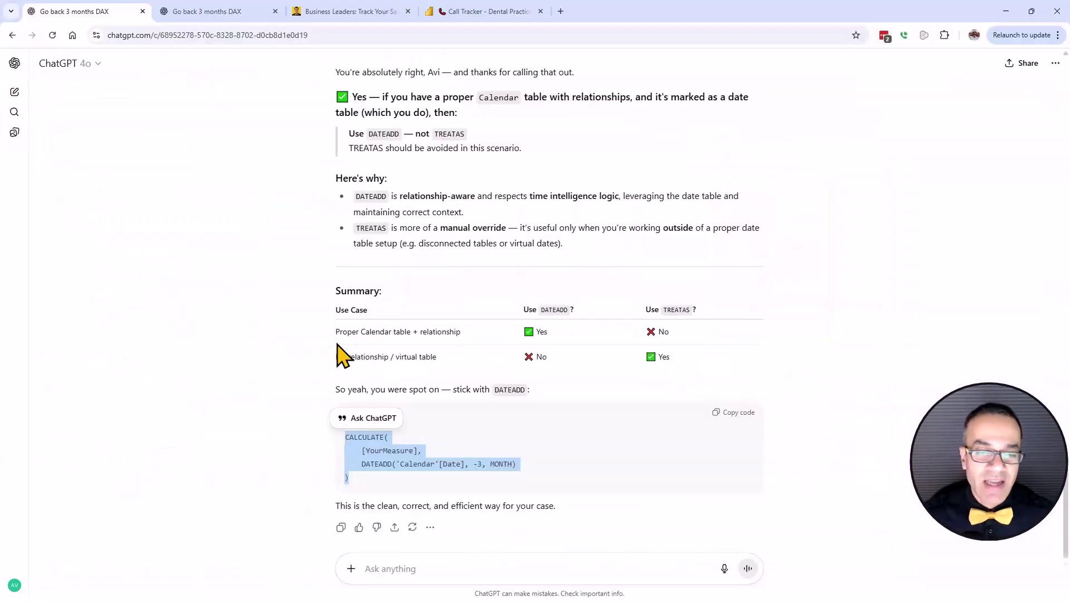
pyautogui.scroll(2, 302, 383)
pyautogui.scroll(5, 301, 383)
pyautogui.scroll(3, 296, 371)
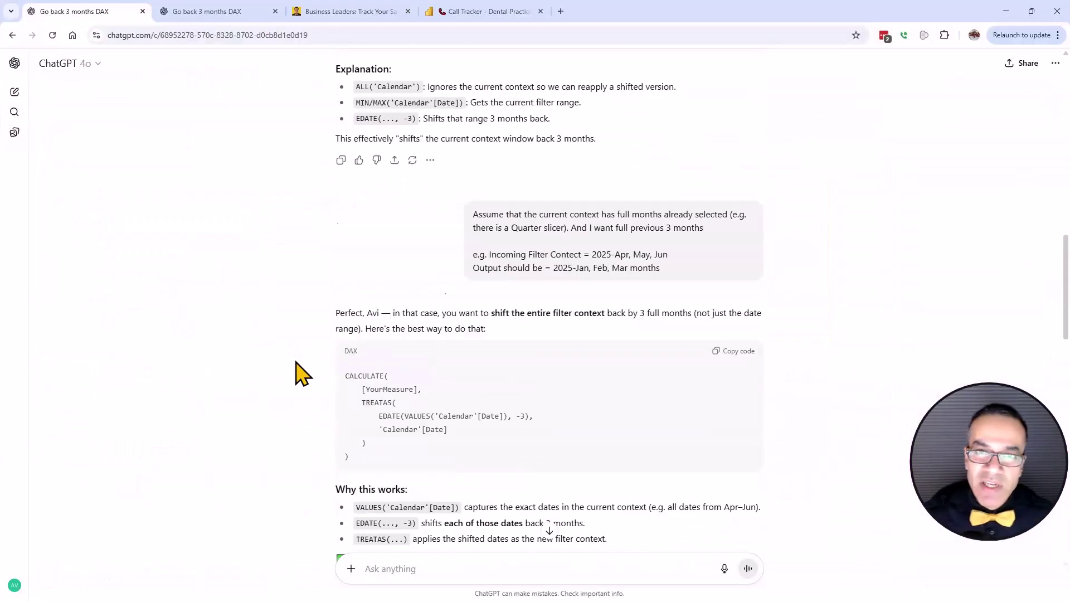
pyautogui.scroll(3, 296, 371)
pyautogui.scroll(3, 299, 368)
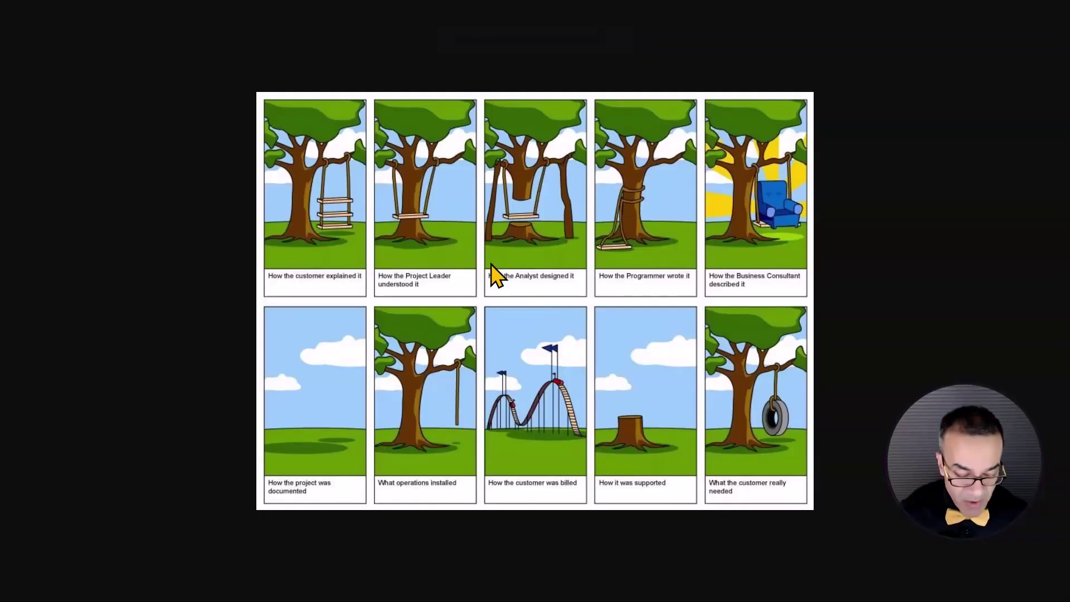
# - Draw on the cartoon slide, boxing the 'What the customer really needed' panel, then clear the drawings
pyautogui.hotkey('ctrl', 'shift', 'd')
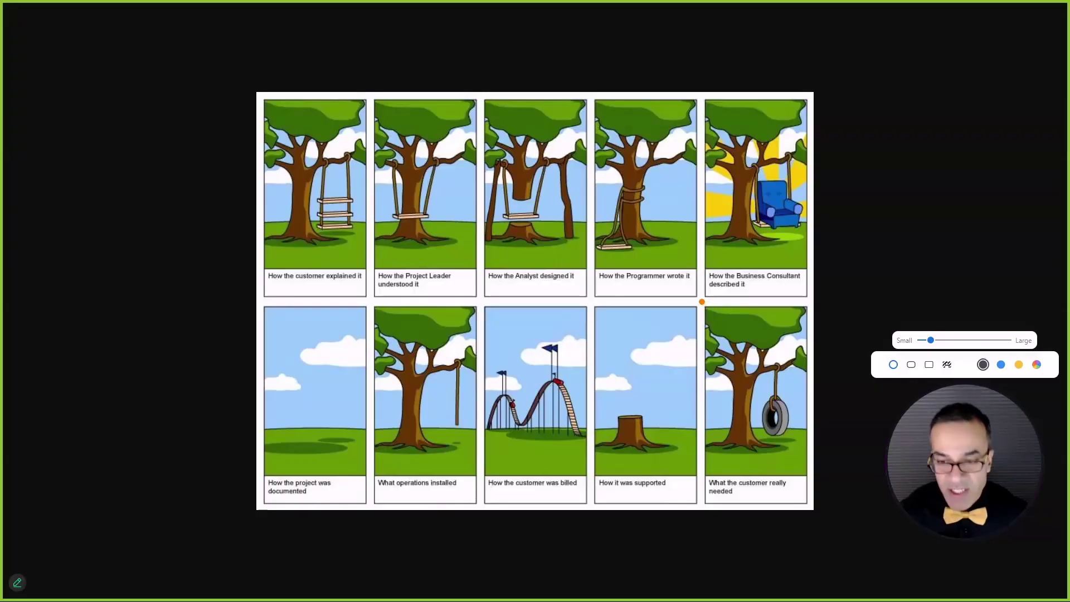
pyautogui.moveTo(700, 301); pyautogui.dragTo(815, 511)
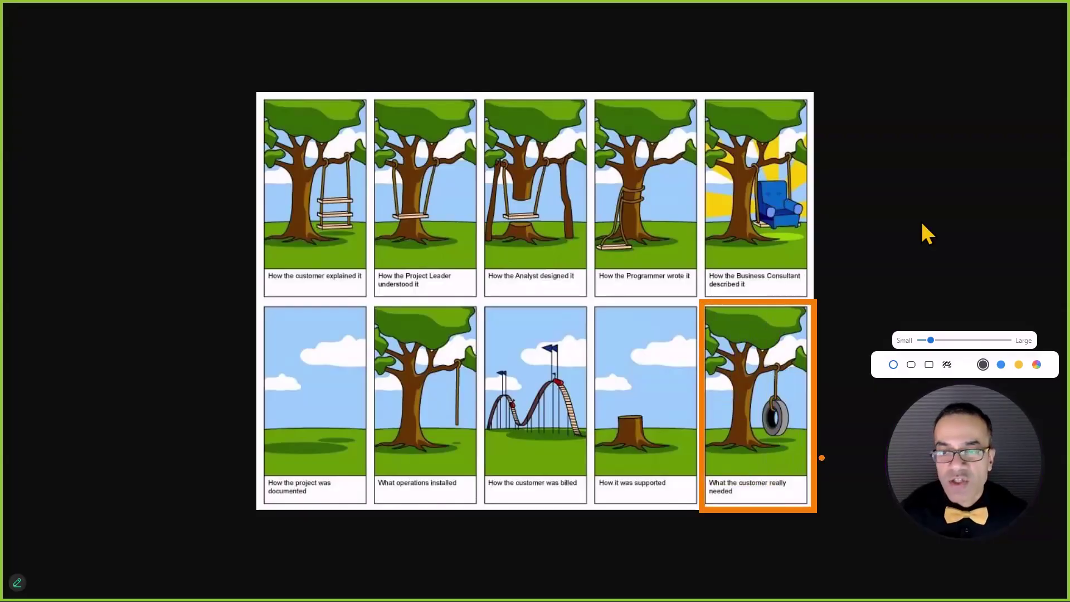
pyautogui.moveTo(956, 188); pyautogui.dragTo(832, 316)
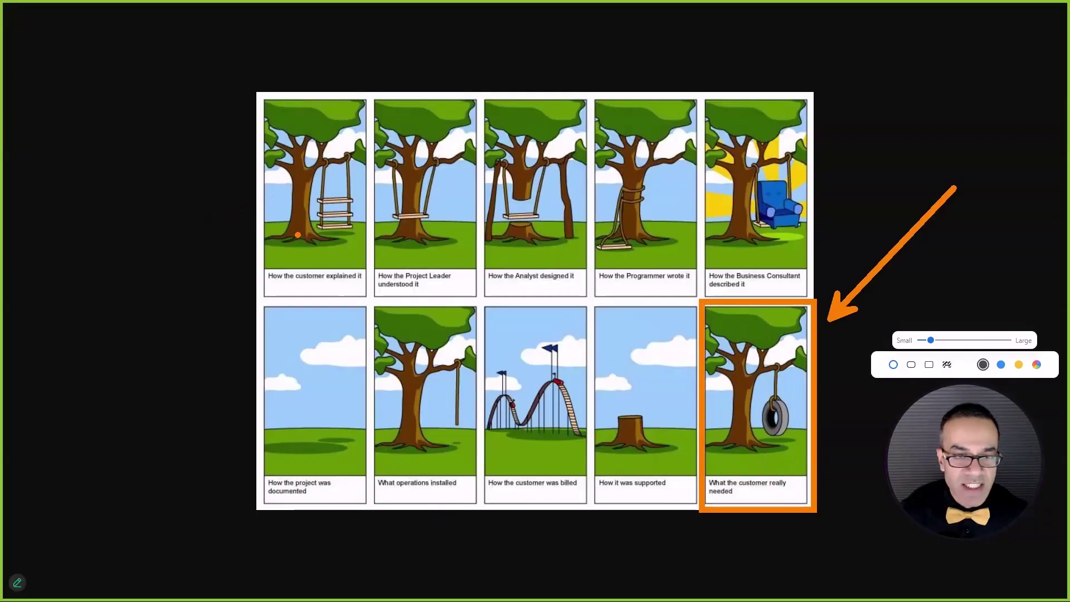
pyautogui.moveTo(313, 237); pyautogui.dragTo(249, 272)
pyautogui.moveTo(436, 231); pyautogui.dragTo(353, 276)
pyautogui.moveTo(527, 237); pyautogui.dragTo(509, 253)
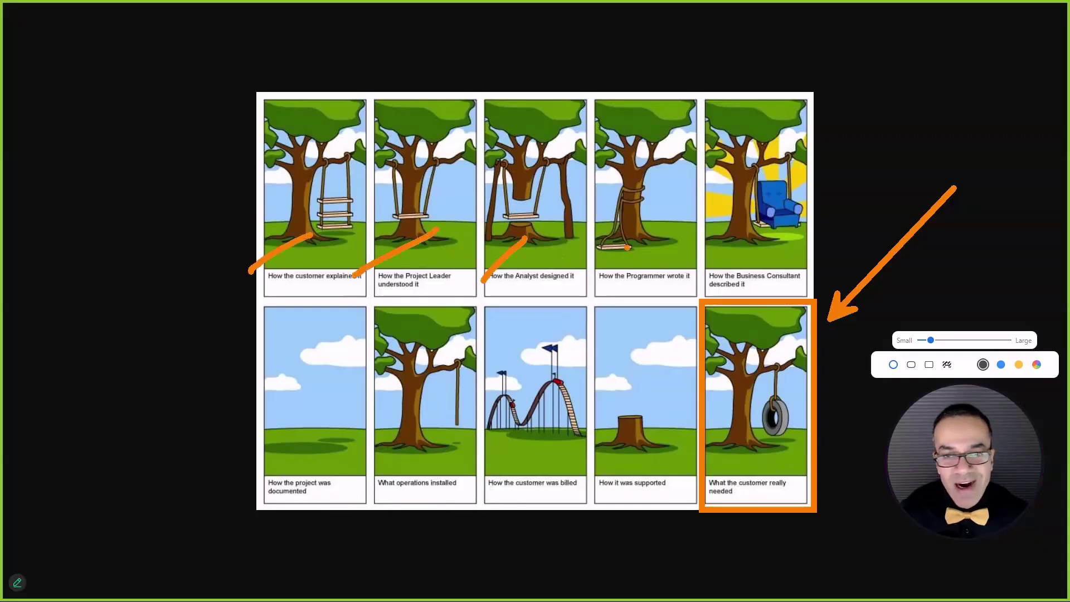
pyautogui.moveTo(628, 243); pyautogui.dragTo(563, 283)
pyautogui.moveTo(757, 257); pyautogui.dragTo(702, 295)
pyautogui.moveTo(586, 376); pyautogui.dragTo(483, 415)
pyautogui.moveTo(503, 157); pyautogui.dragTo(488, 181)
pyautogui.press('Escape')
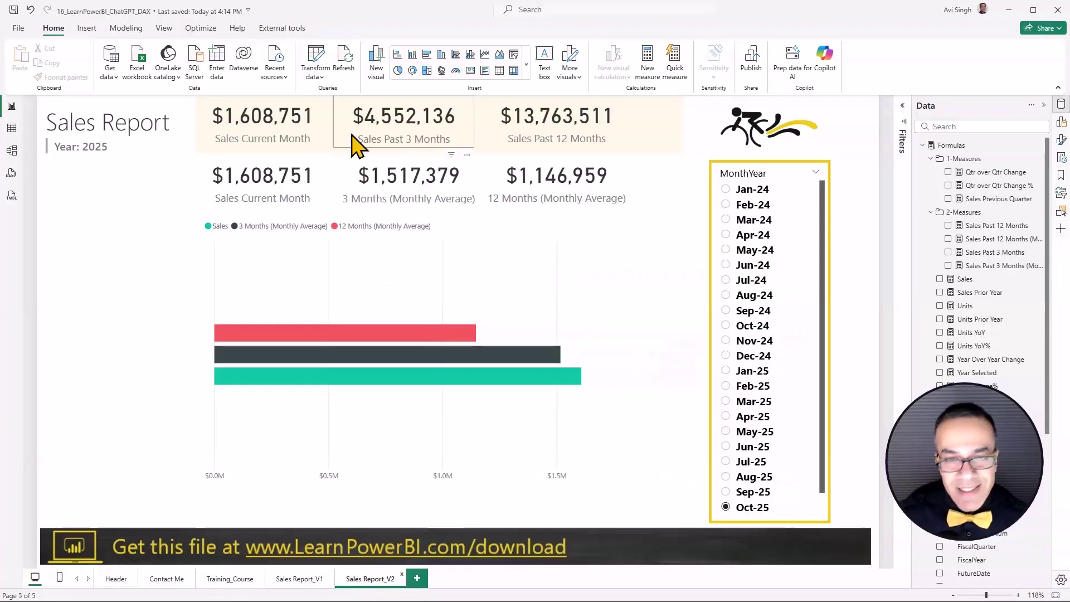
# - Select the Sales Past 3 Months card and mark the Aug-25 to Oct-25 slicer span
pyautogui.click(468, 148)
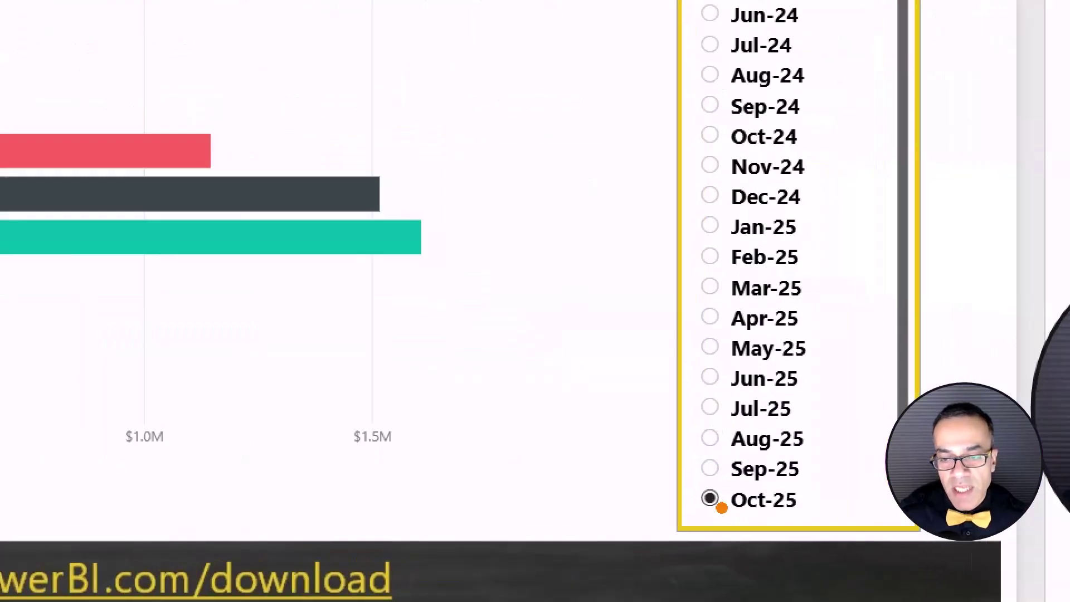
pyautogui.moveTo(709, 516); pyautogui.dragTo(689, 428)
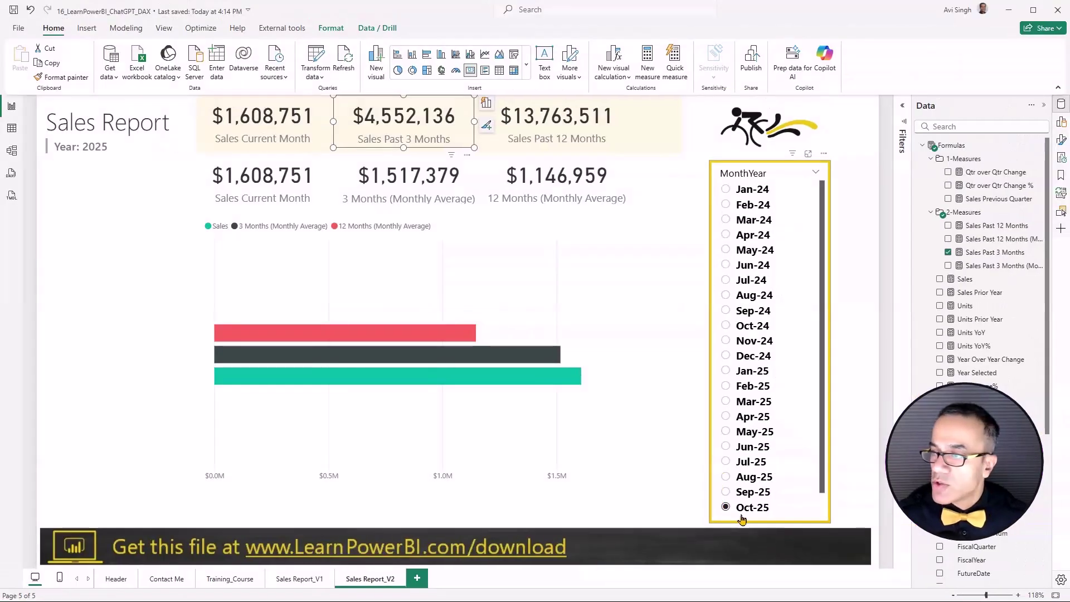
pyautogui.hotkey('alt', 'Tab')
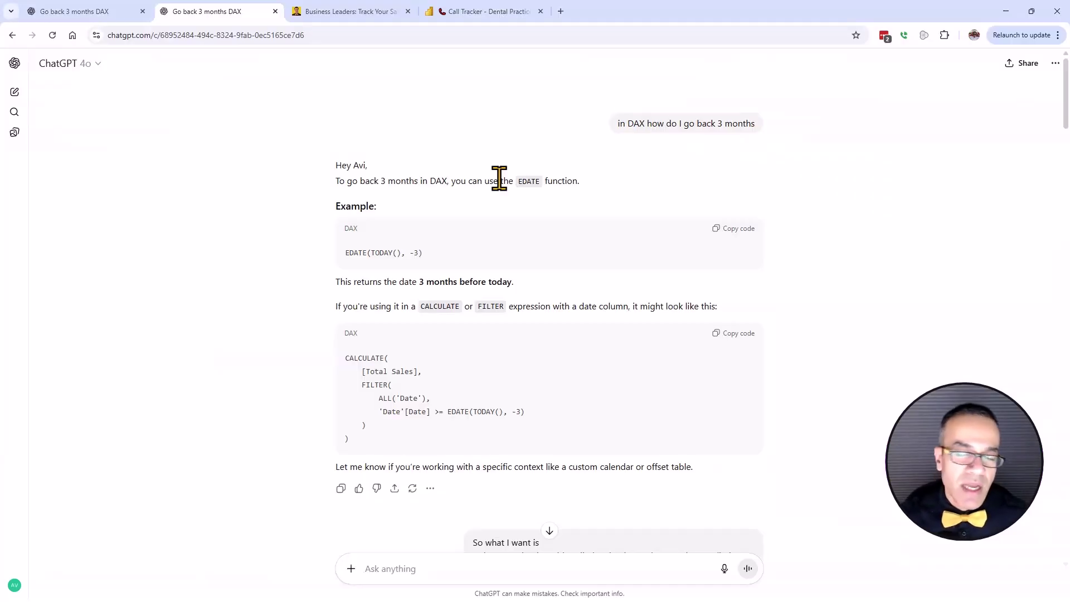
pyautogui.hotkey('alt', 'Tab')
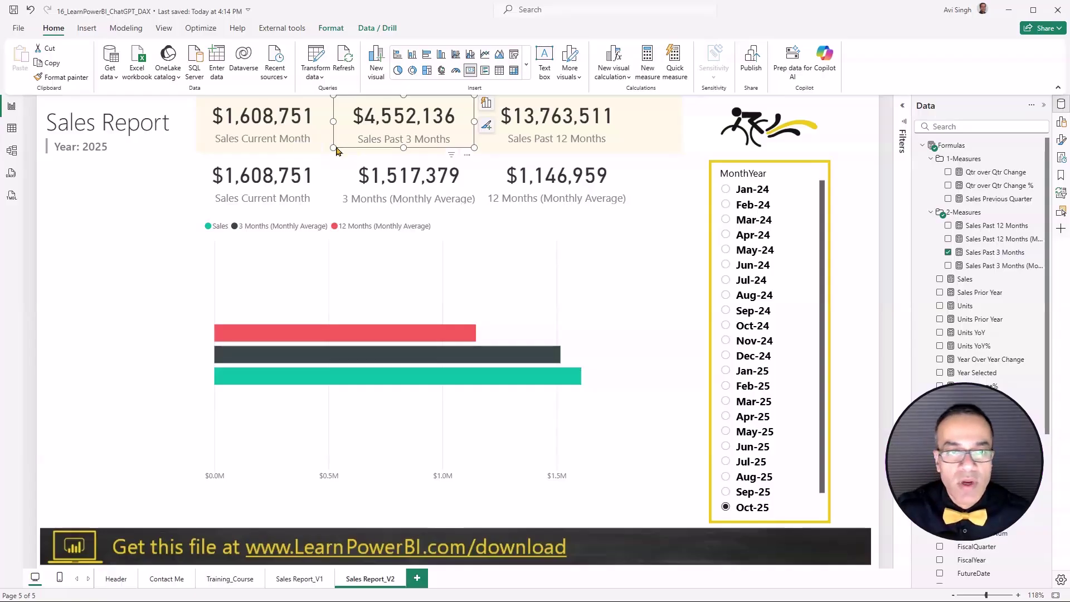
pyautogui.moveTo(754, 508)
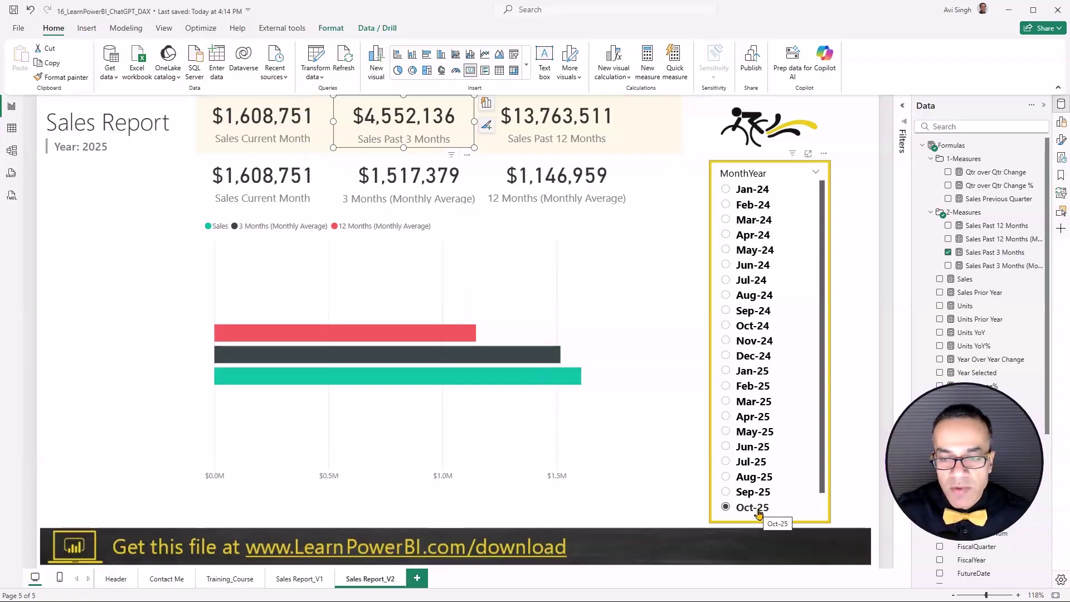
# - In ChatGPT, highlight the 3-month question, EDATE, the CALCULATE example and TODAY
pyautogui.hotkey('alt', 'Tab')
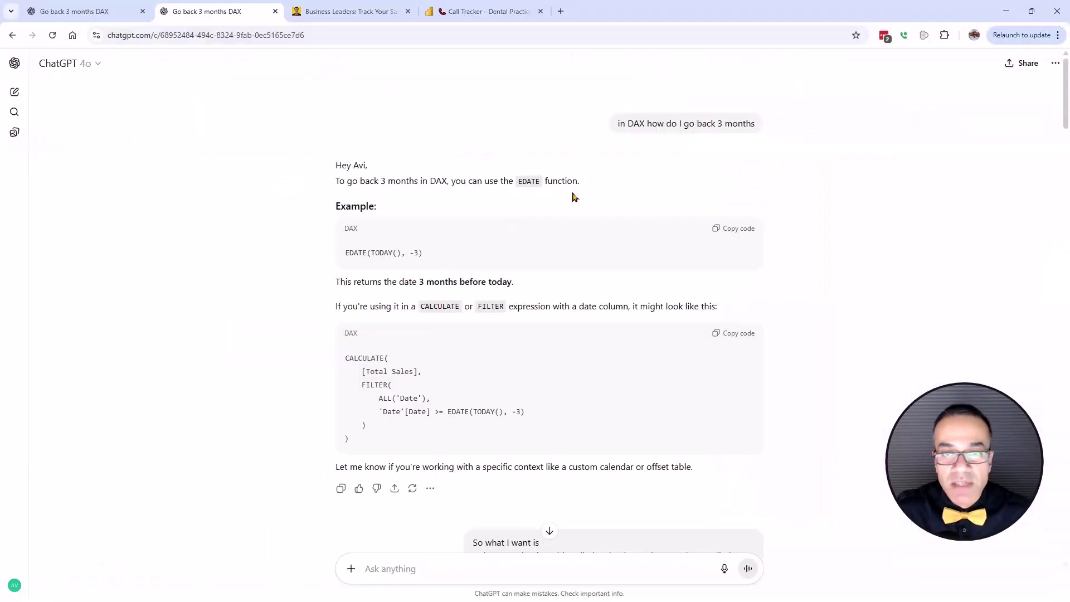
pyautogui.moveTo(619, 131); pyautogui.dragTo(745, 138)
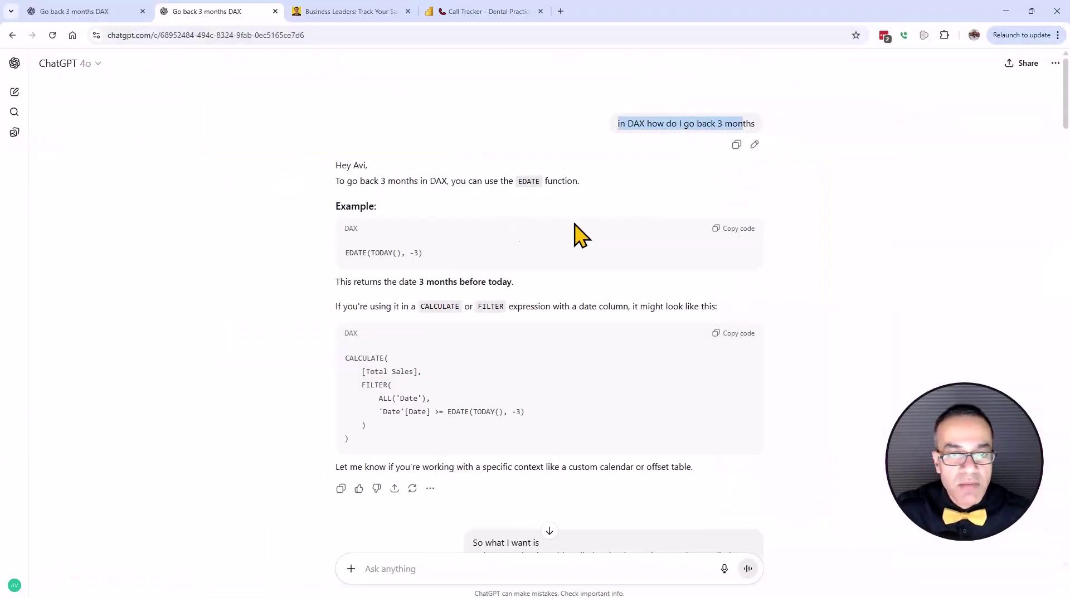
pyautogui.click(422, 211)
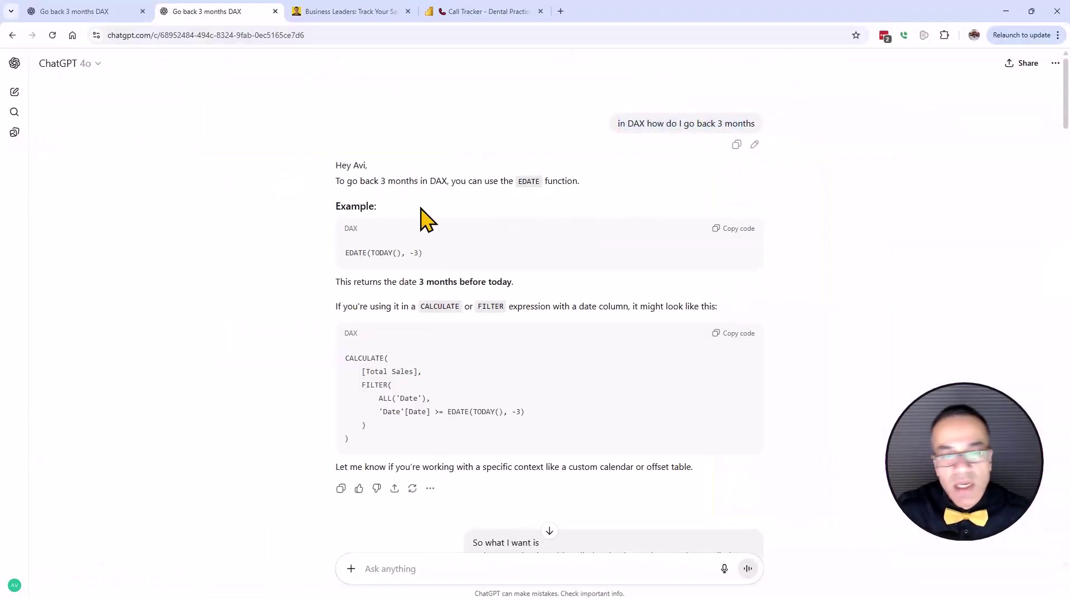
pyautogui.doubleClick(355, 253)
pyautogui.scroll(-2, 297, 359)
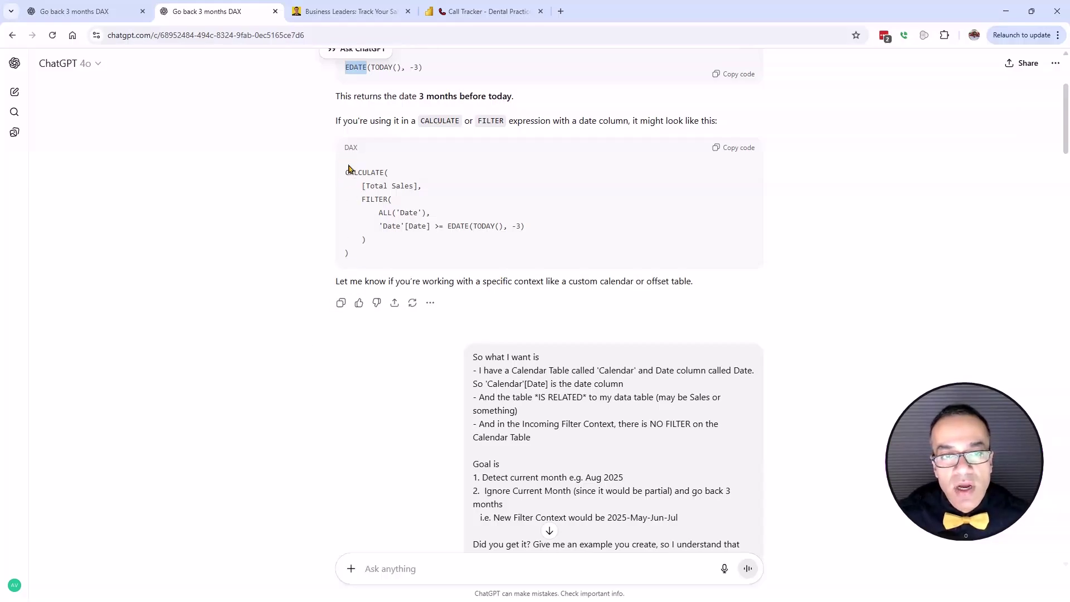
pyautogui.moveTo(345, 173); pyautogui.dragTo(376, 261)
pyautogui.click(484, 244)
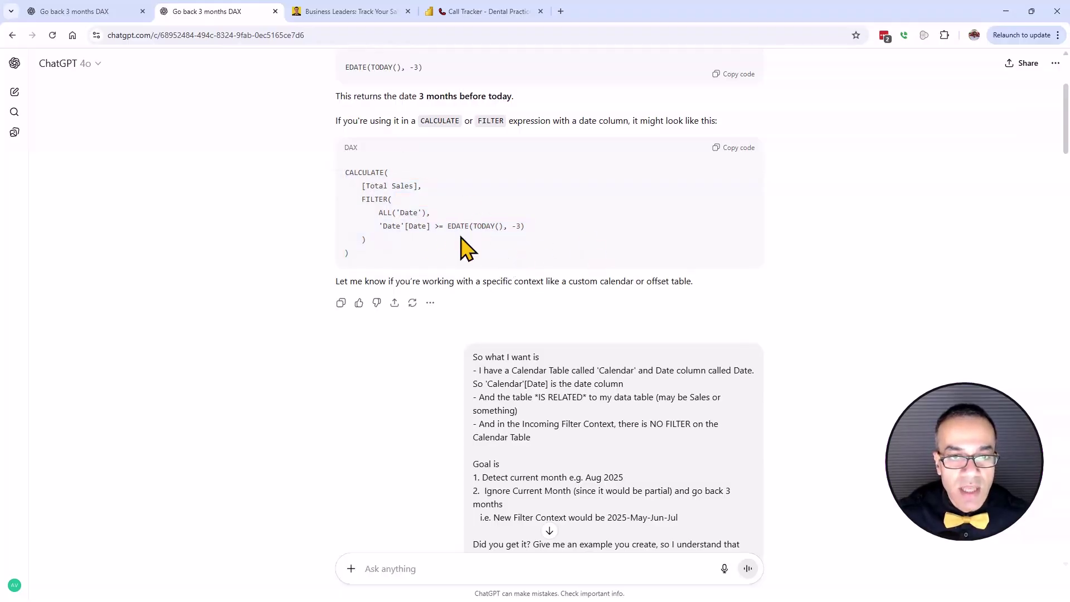
pyautogui.doubleClick(475, 227)
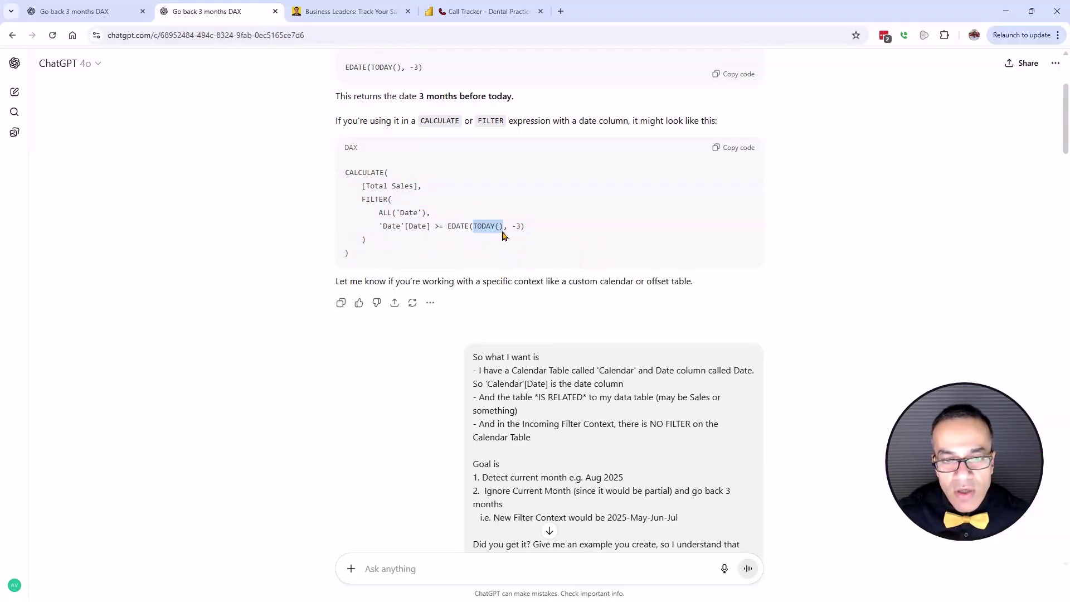
pyautogui.click(575, 248)
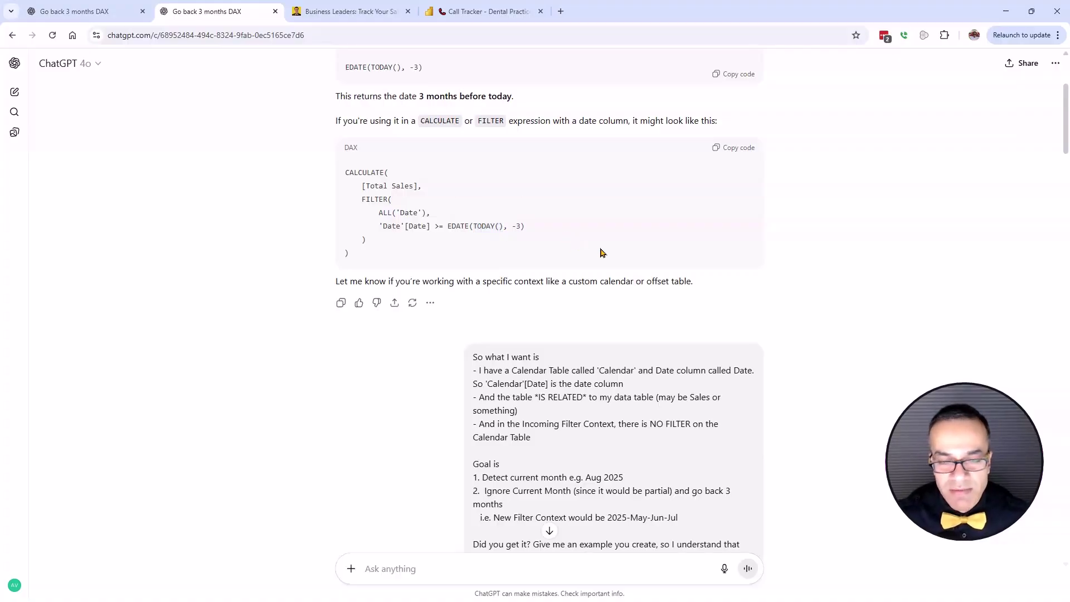
pyautogui.scroll(-2, 601, 252)
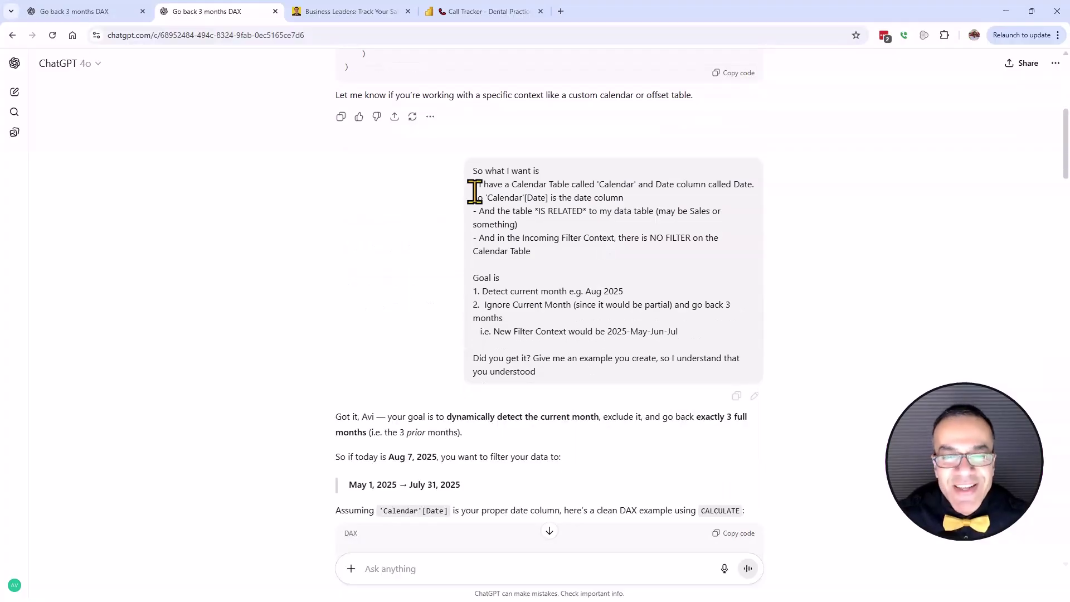
# - Highlight the prompt's goal and Calendar table phrase, and check TREATAS in the other chat
pyautogui.moveTo(472, 173)
pyautogui.mouseDown()
pyautogui.moveTo(550, 323)
pyautogui.moveTo(551, 373)
pyautogui.mouseUp()
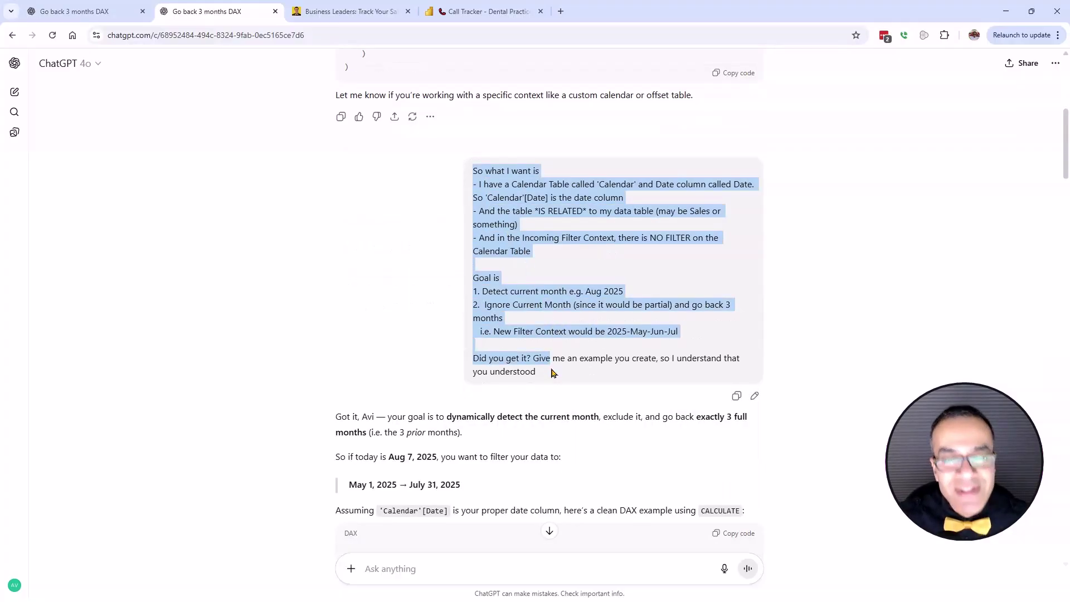
pyautogui.click(546, 221)
pyautogui.moveTo(534, 183); pyautogui.dragTo(654, 189)
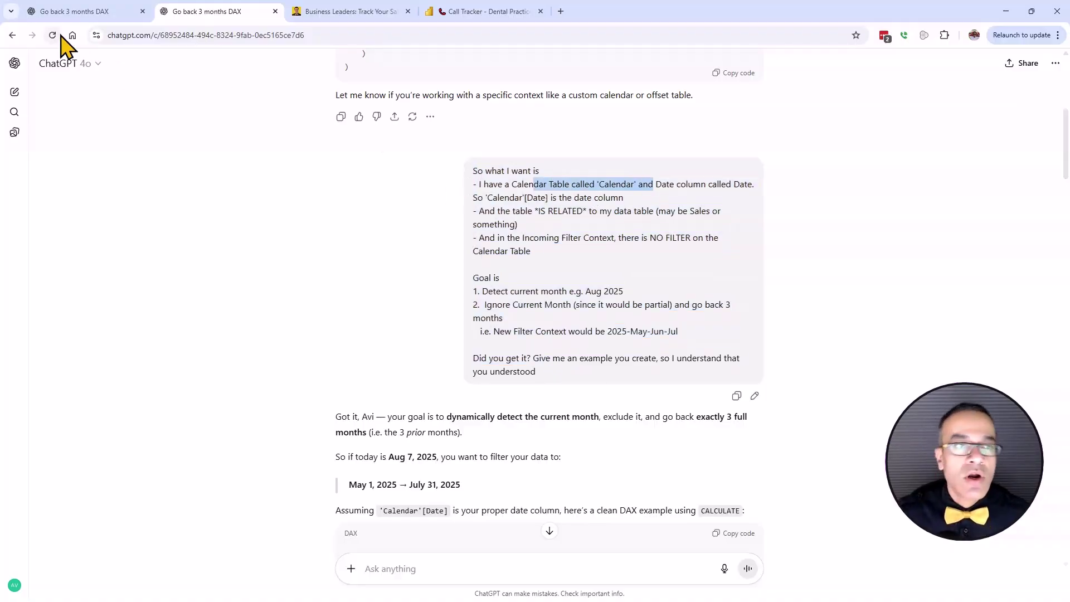
pyautogui.click(112, 12)
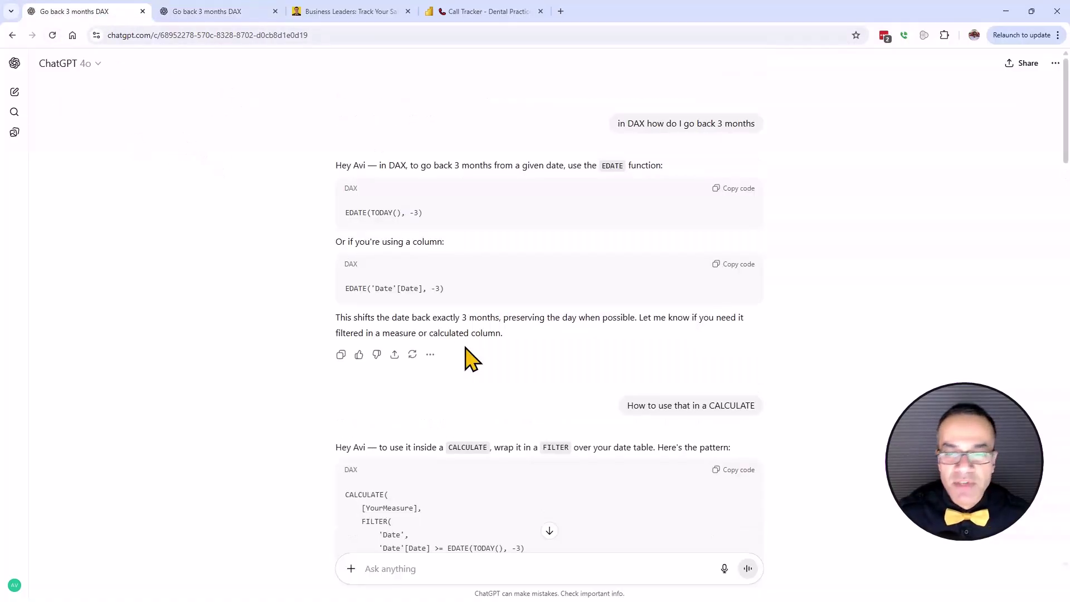
pyautogui.scroll(-10, 471, 359)
pyautogui.scroll(-1, 494, 363)
pyautogui.scroll(-5, 492, 351)
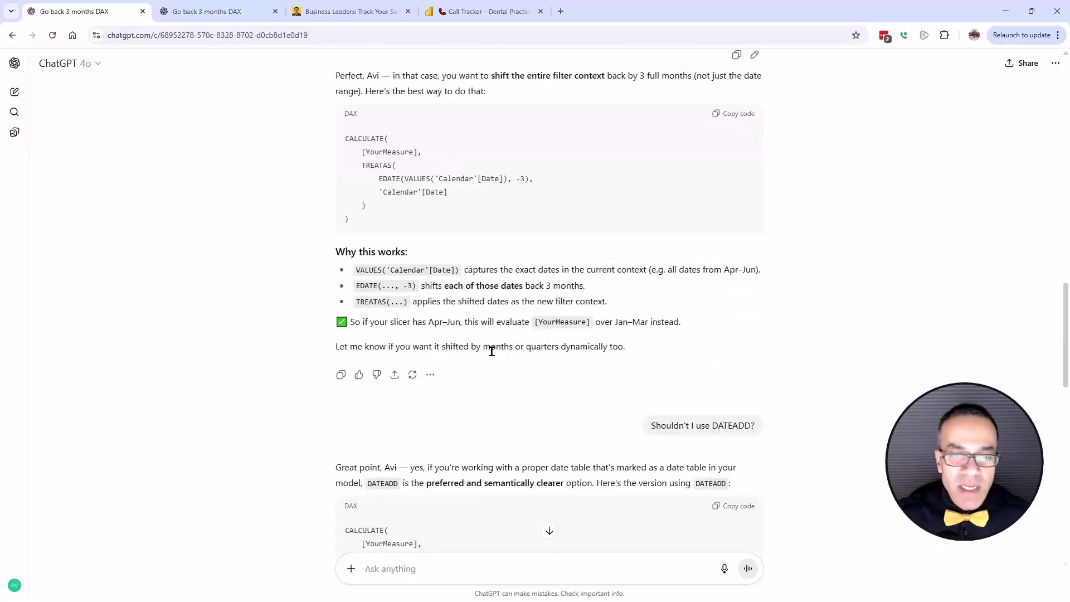
pyautogui.doubleClick(371, 297)
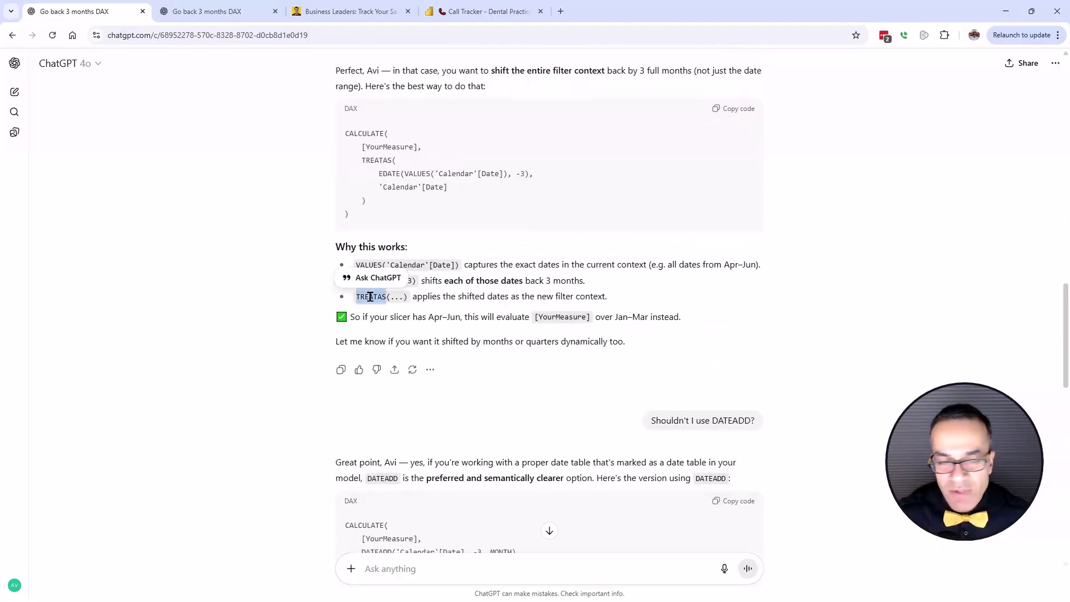
pyautogui.click(235, 12)
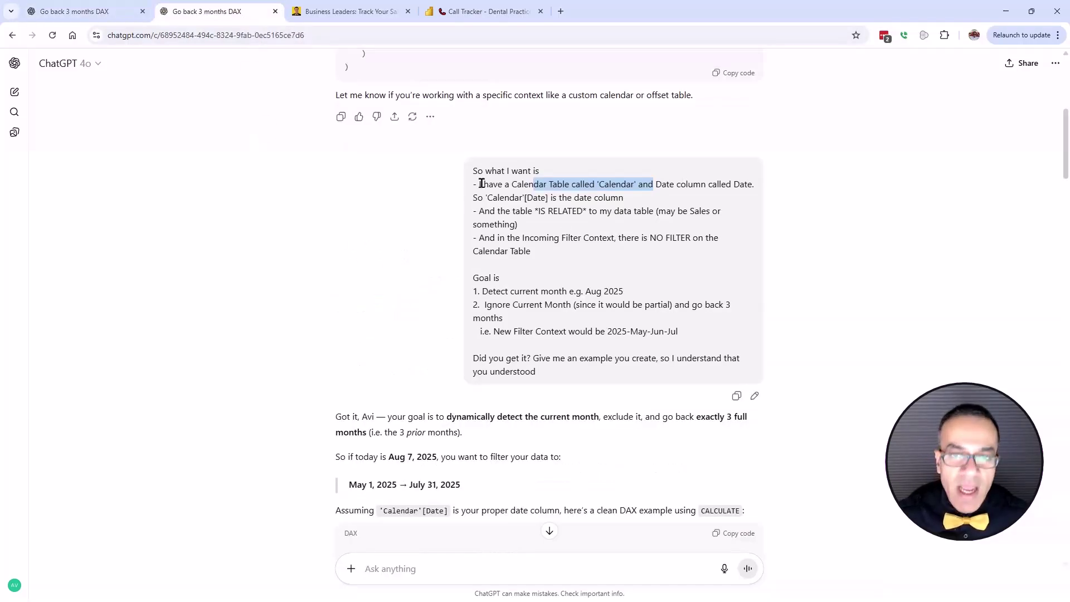
# - Highlight the Calendar table sentence, the IS RELATED requirement and the current-month goal
pyautogui.moveTo(482, 184); pyautogui.dragTo(647, 188)
pyautogui.click(700, 195)
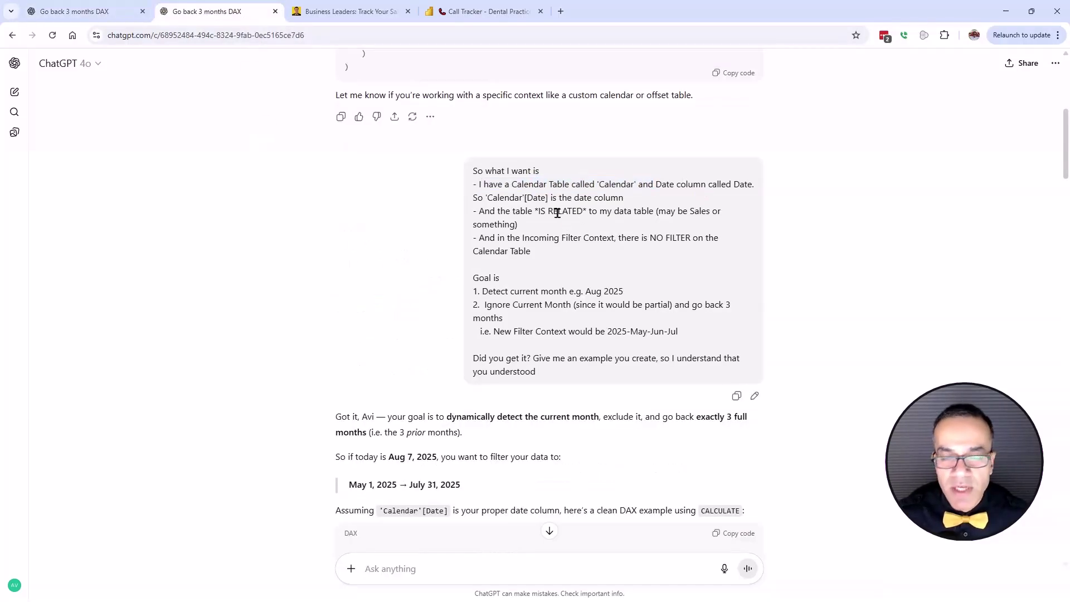
pyautogui.moveTo(536, 212); pyautogui.dragTo(608, 211)
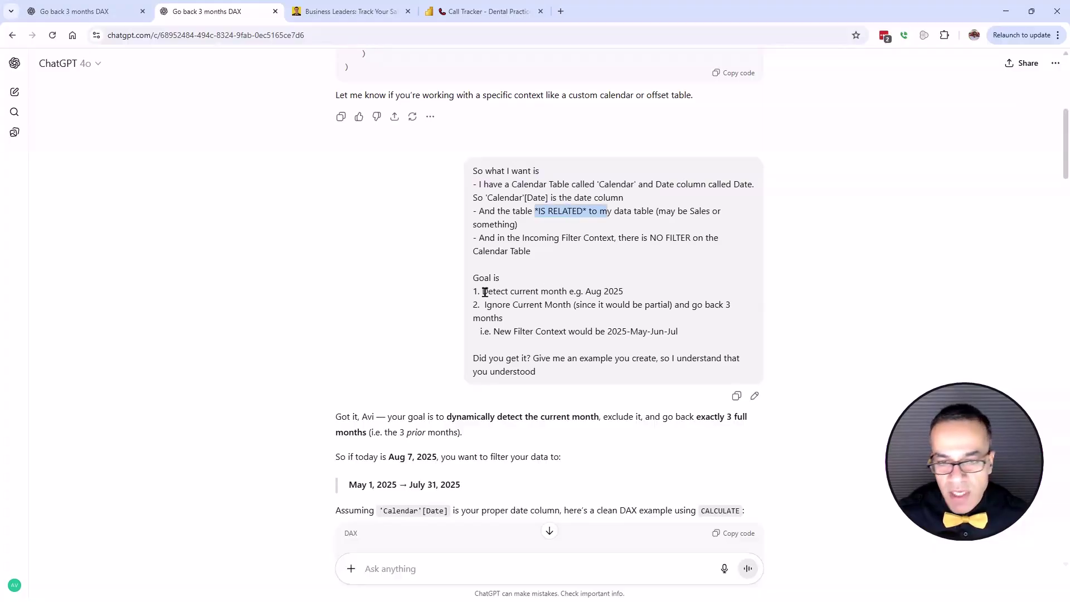
pyautogui.moveTo(484, 292); pyautogui.dragTo(625, 294)
pyautogui.click(536, 292)
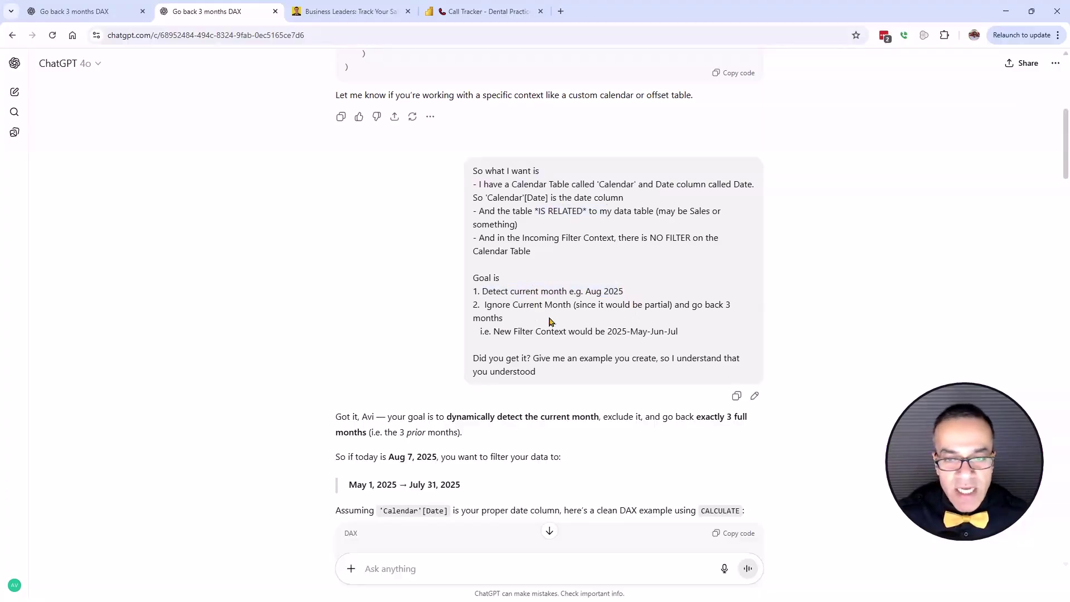
pyautogui.scroll(-2, 572, 306)
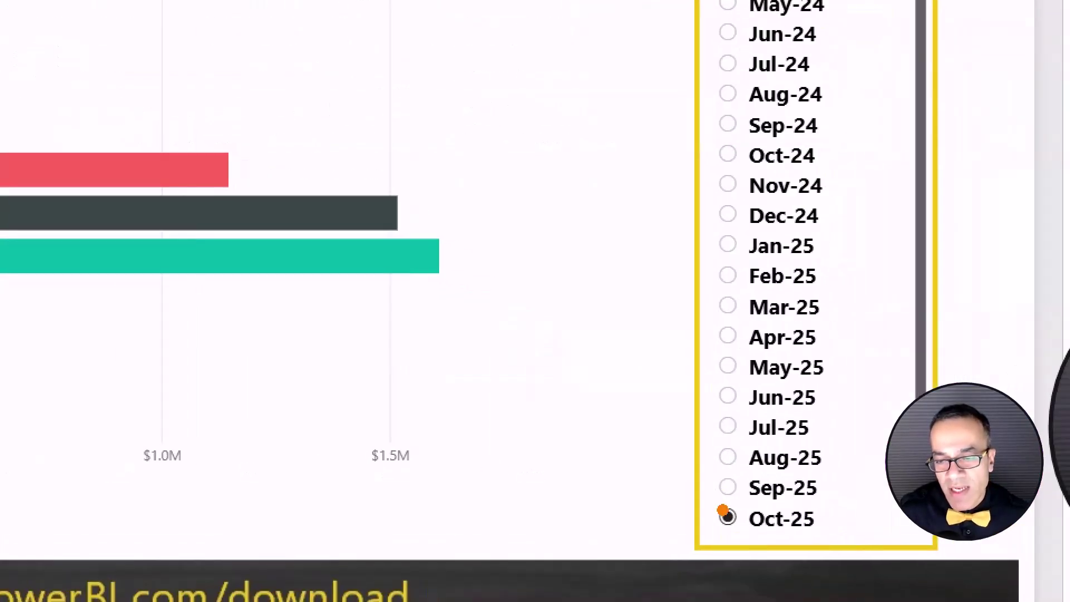
pyautogui.moveTo(730, 504)
pyautogui.mouseDown()
pyautogui.moveTo(700, 501)
pyautogui.moveTo(707, 428)
pyautogui.mouseUp()
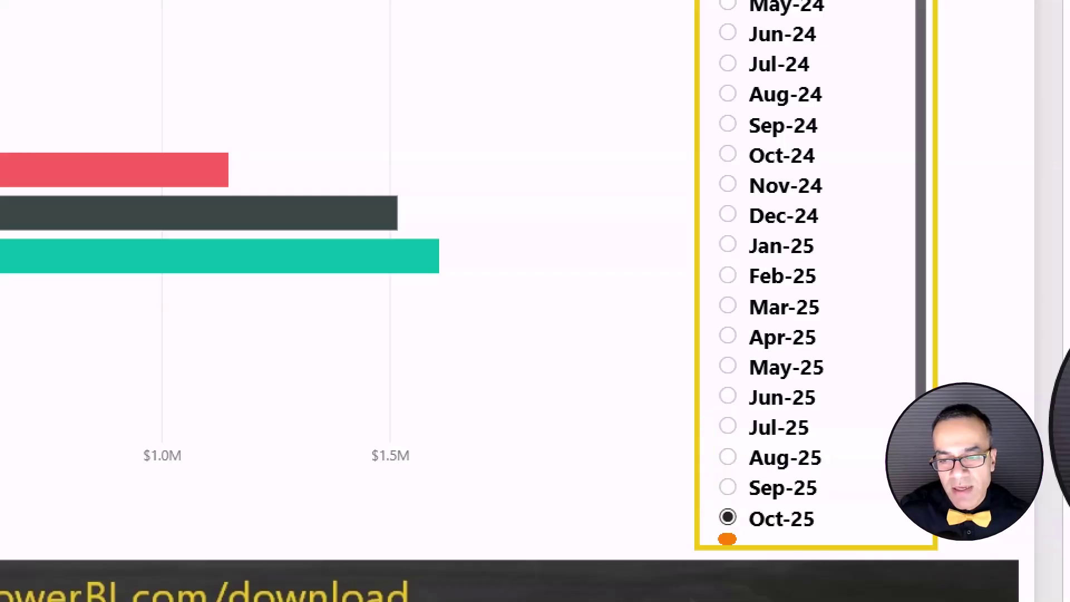
pyautogui.moveTo(727, 539)
pyautogui.mouseDown()
pyautogui.moveTo(701, 442)
pyautogui.moveTo(736, 441)
pyautogui.mouseUp()
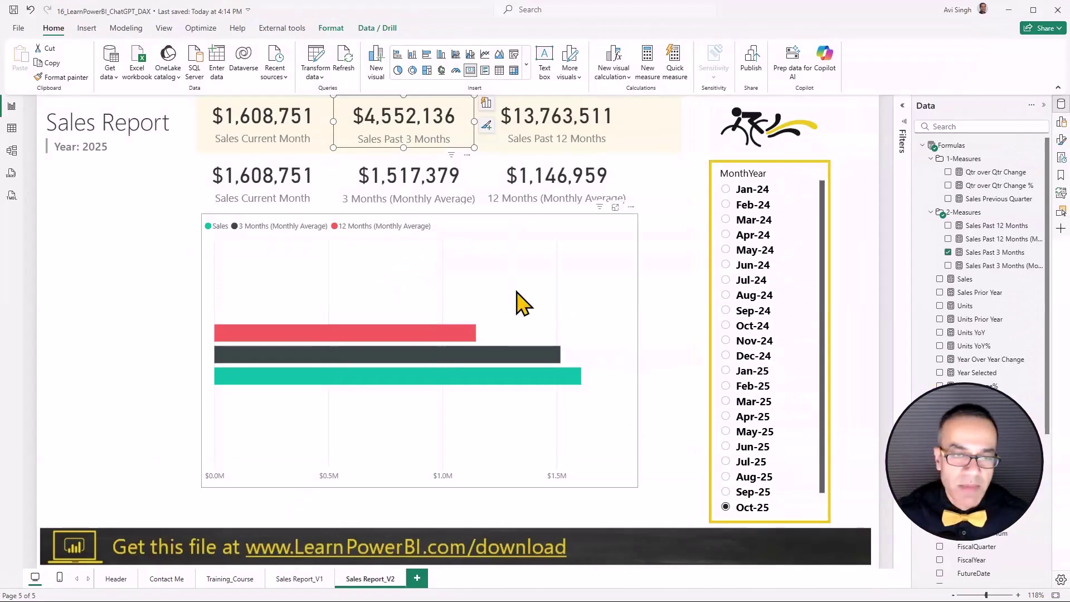
# - Highlight STARTOFMONTH in the reported error message and in ChatGPT's suggested code
pyautogui.hotkey('alt', 'Tab')
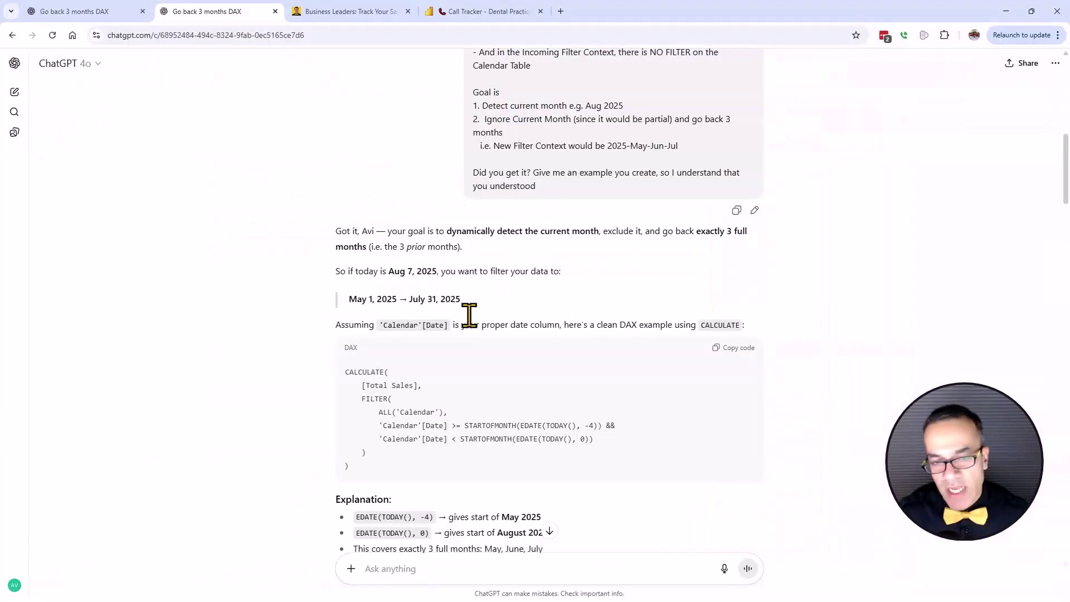
pyautogui.scroll(-2, 537, 285)
pyautogui.scroll(-2, 537, 285)
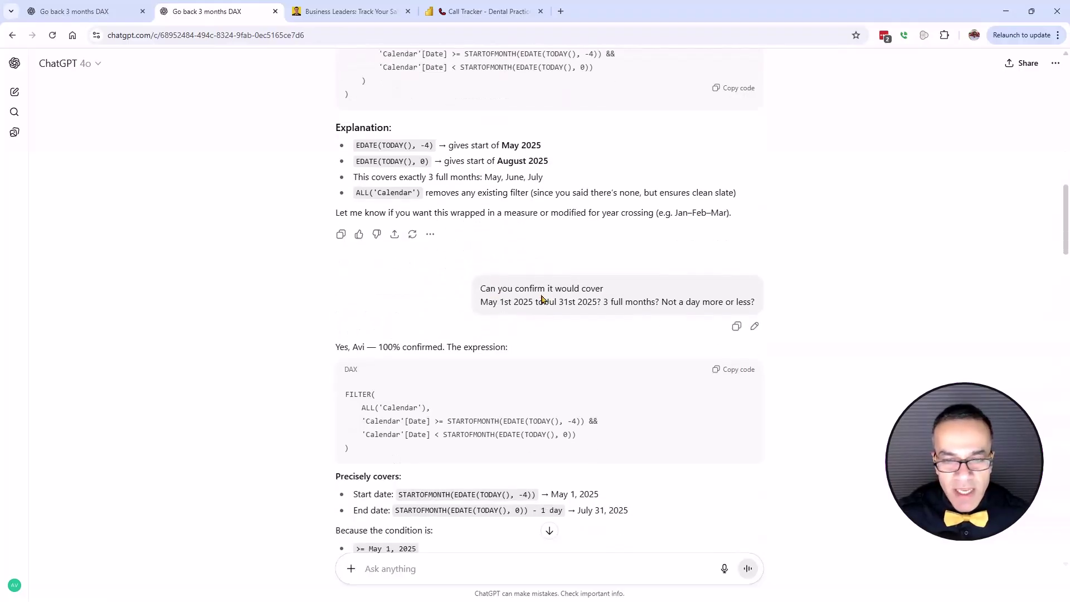
pyautogui.scroll(-2, 569, 339)
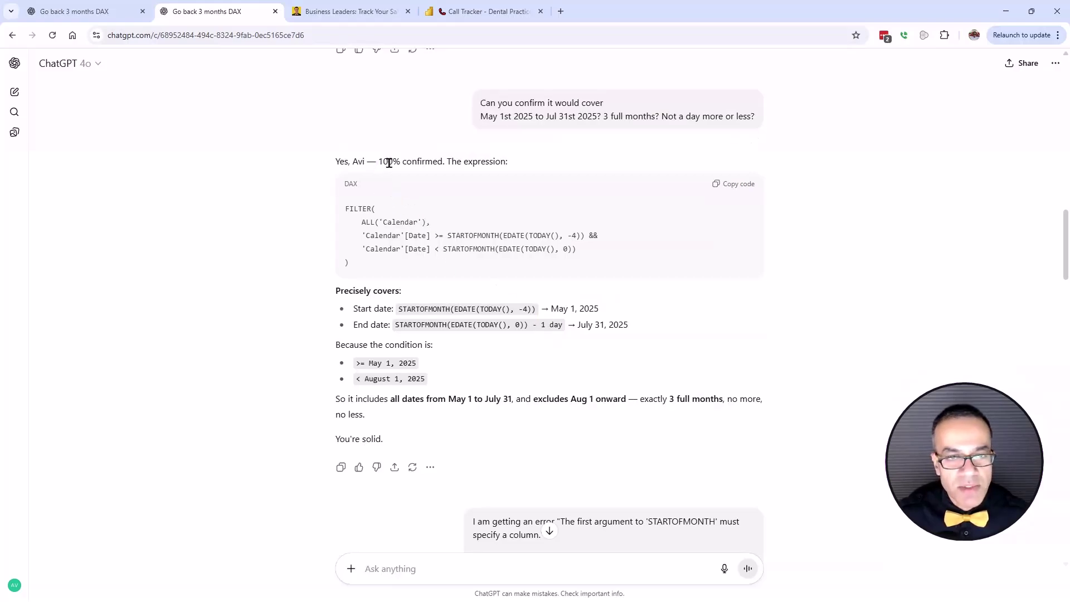
pyautogui.moveTo(379, 162); pyautogui.dragTo(535, 168)
pyautogui.scroll(-2, 393, 287)
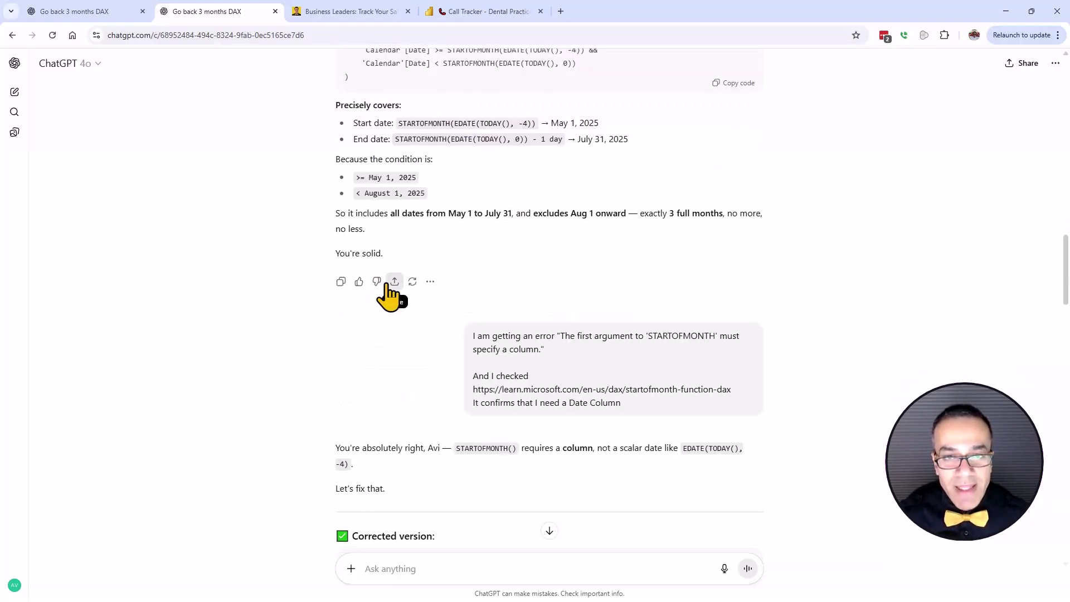
pyautogui.scroll(2, 382, 294)
pyautogui.doubleClick(676, 521)
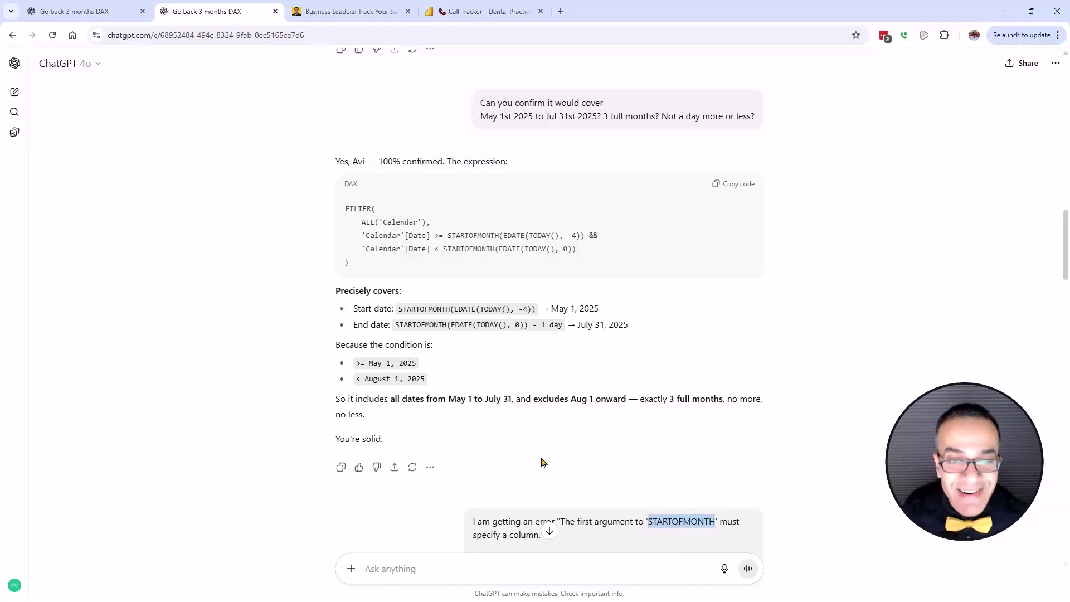
pyautogui.doubleClick(483, 235)
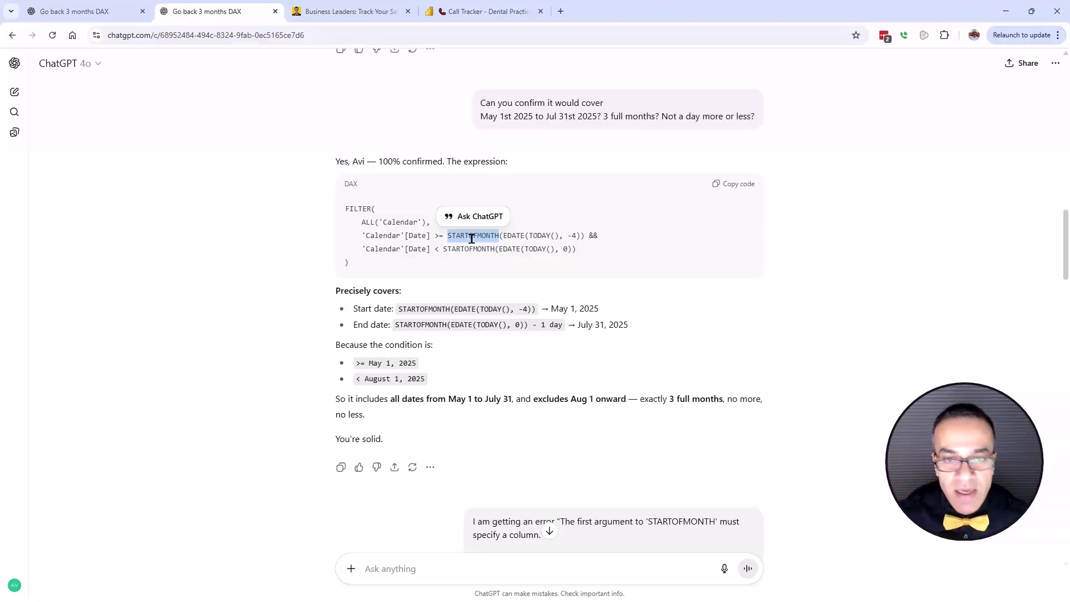
pyautogui.scroll(-2, 467, 265)
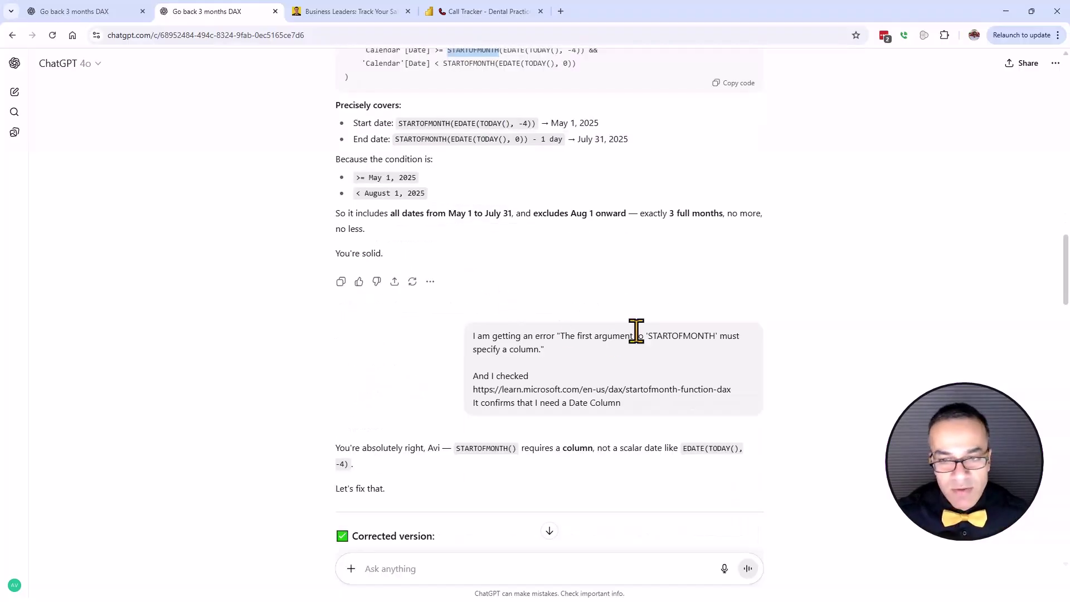
# - Highlight STARTOFMONTH in the error and ChatGPT's admission that it was wrong
pyautogui.doubleClick(667, 339)
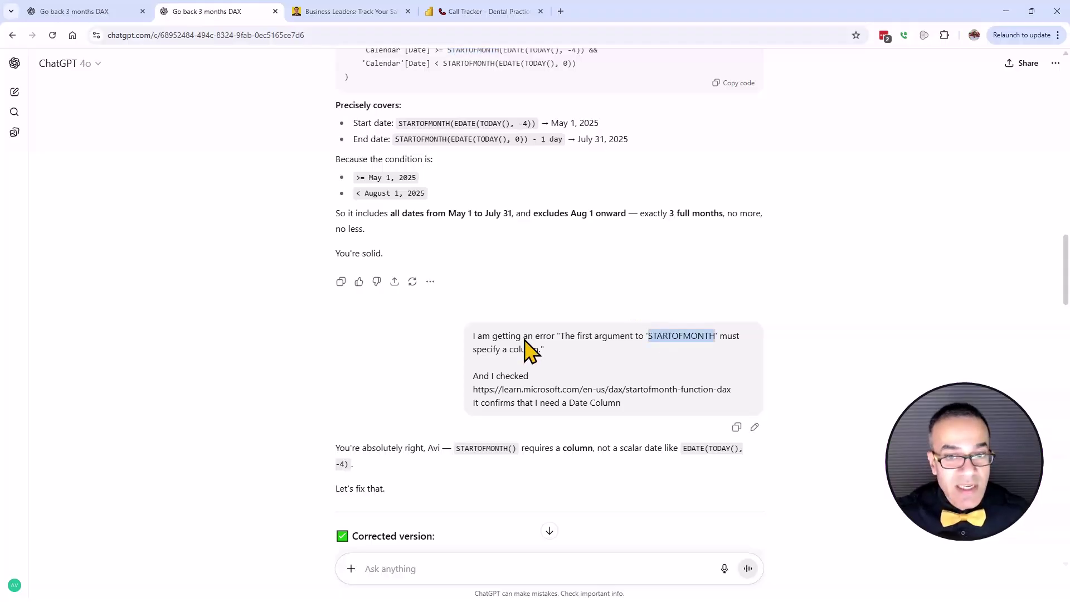
pyautogui.scroll(-2, 518, 286)
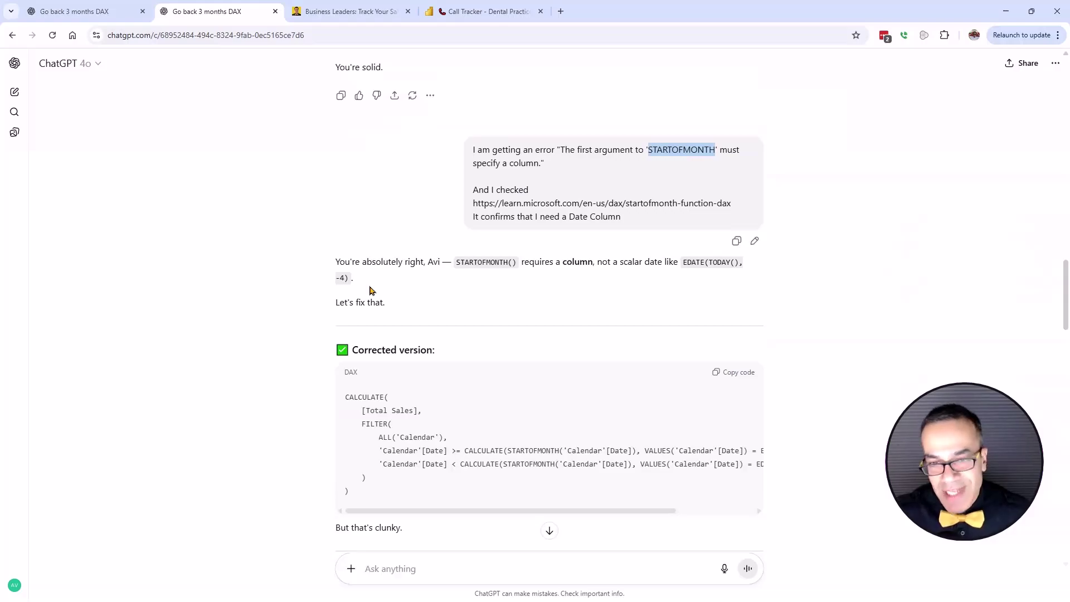
pyautogui.moveTo(338, 262); pyautogui.dragTo(423, 262)
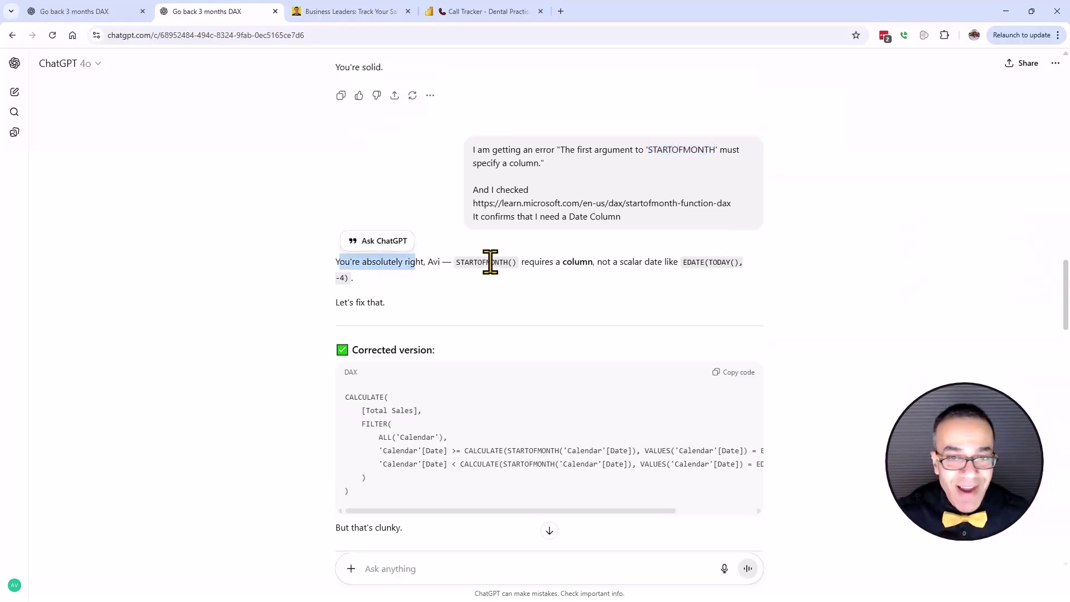
pyautogui.click(565, 268)
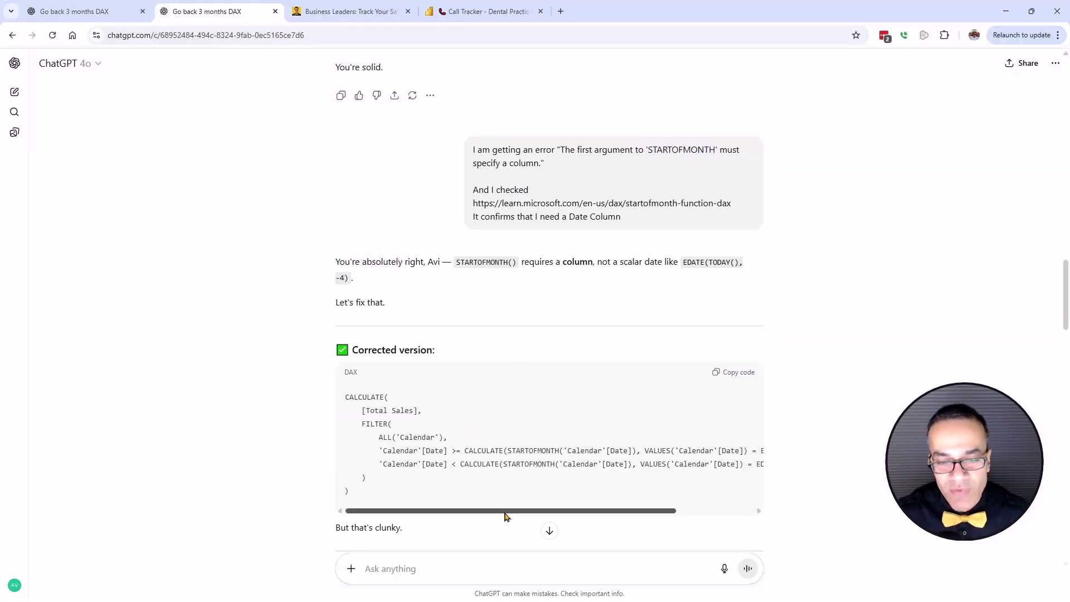
pyautogui.moveTo(504, 512)
pyautogui.mouseDown()
pyautogui.moveTo(588, 510)
pyautogui.moveTo(413, 511)
pyautogui.mouseUp()
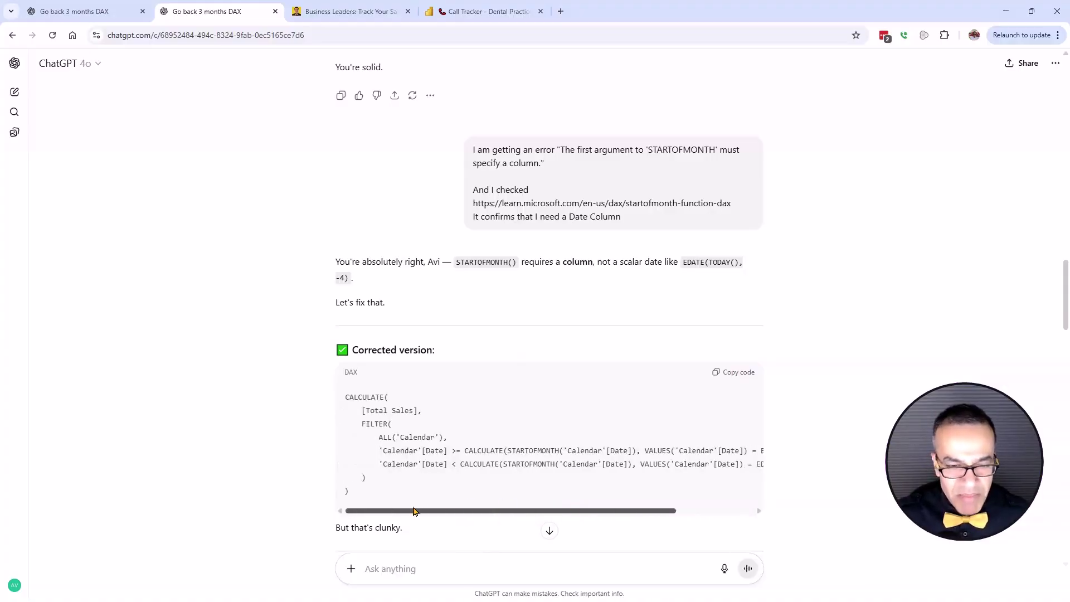
pyautogui.scroll(-2, 332, 432)
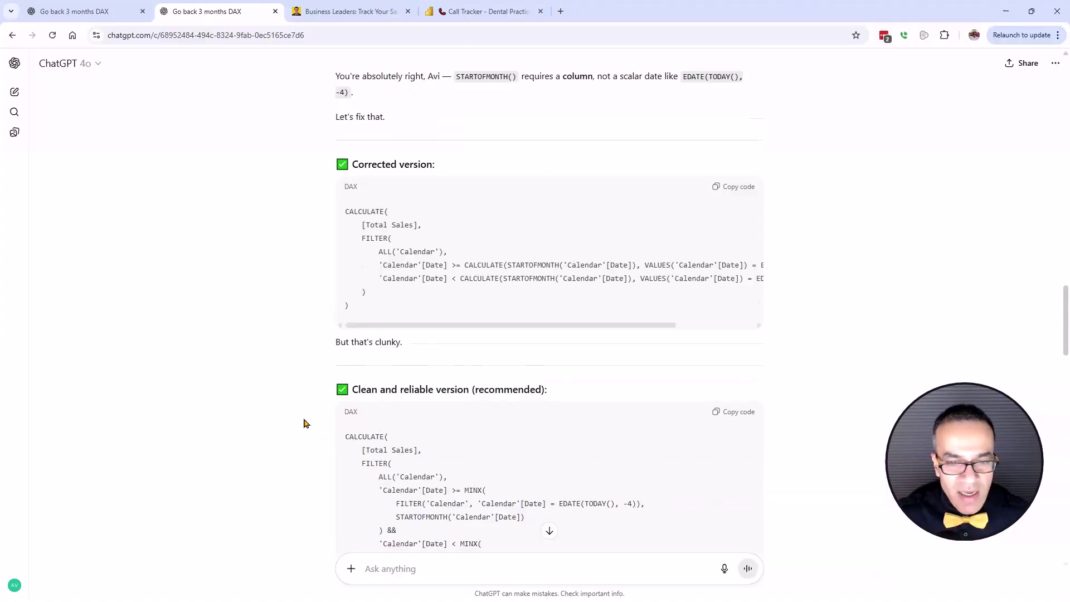
pyautogui.scroll(-2, 303, 424)
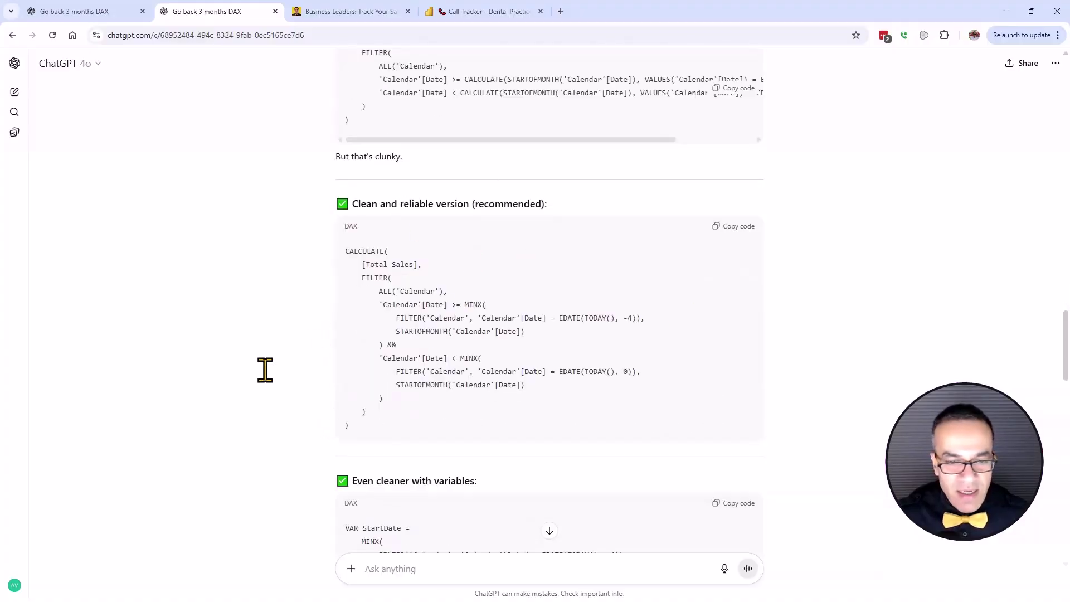
pyautogui.scroll(-2, 334, 352)
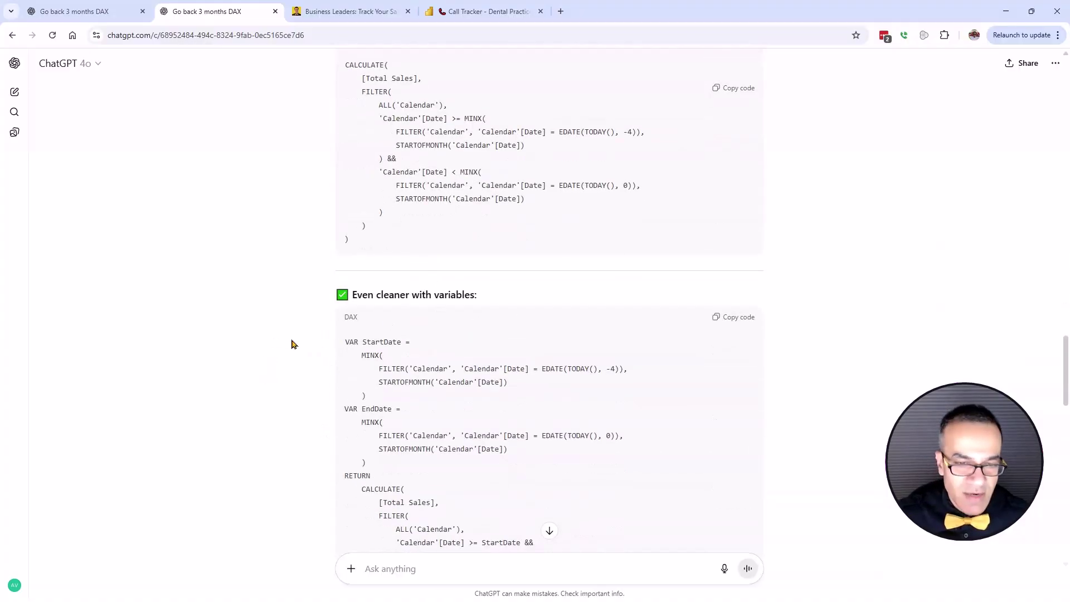
pyautogui.scroll(-2, 305, 344)
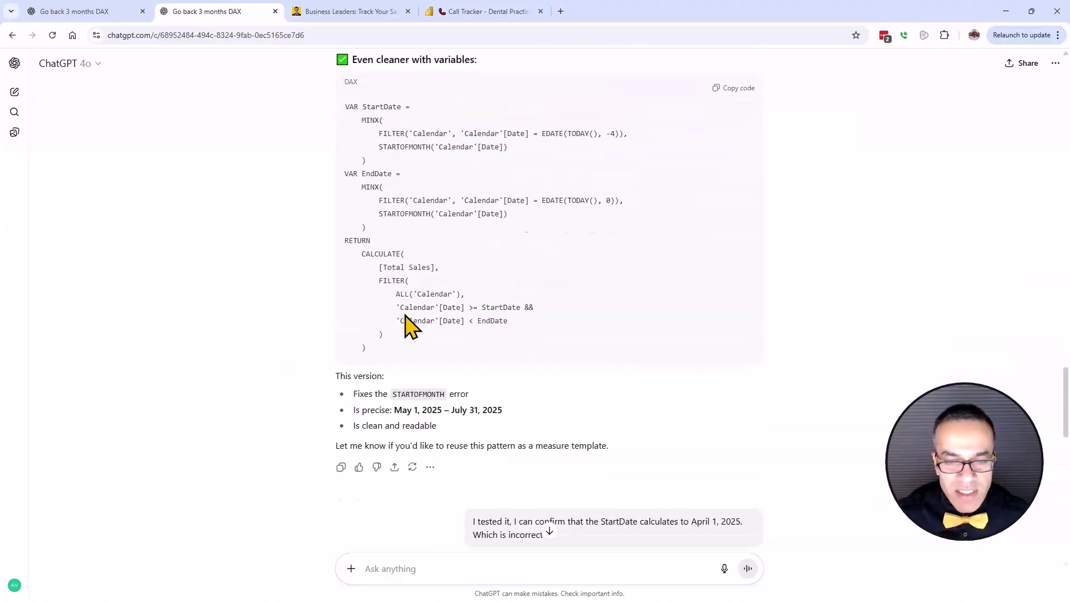
pyautogui.scroll(-2, 410, 323)
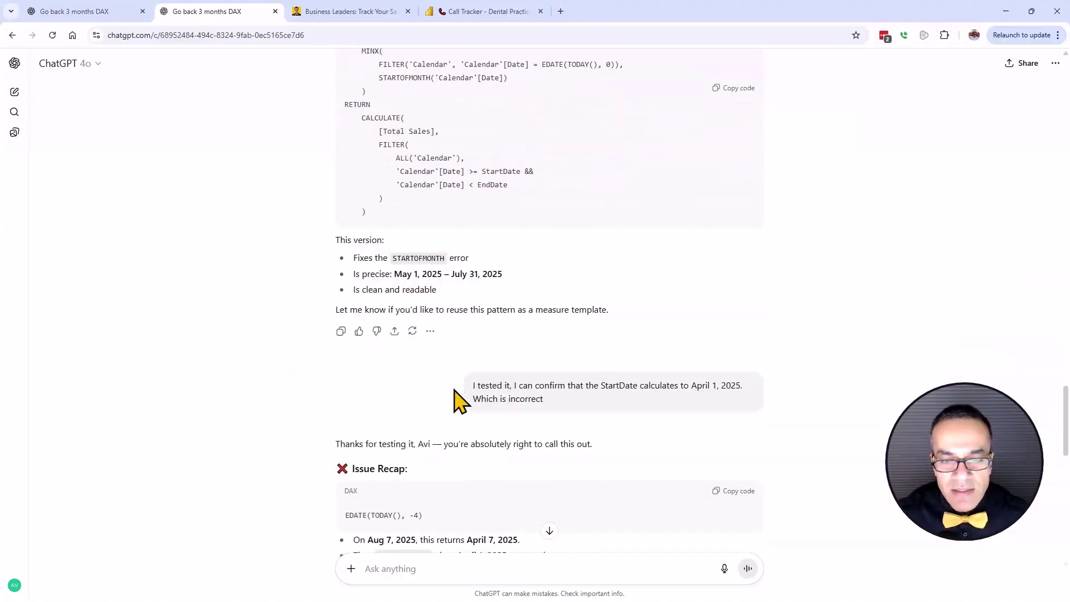
pyautogui.moveTo(608, 528)
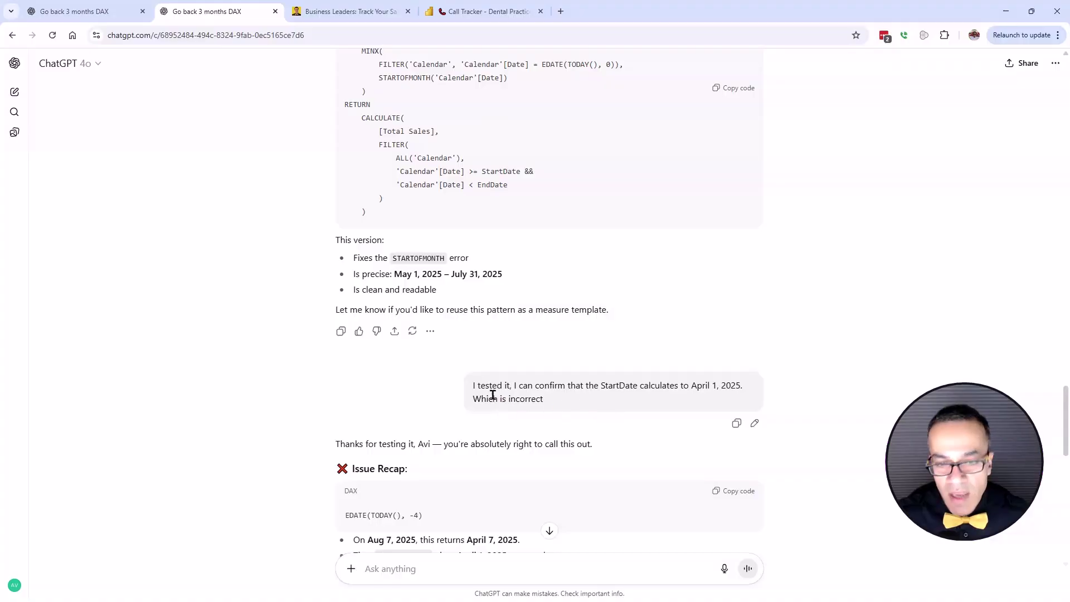
# - Review ChatGPT's Final Clean DAX (Corrected), highlighting the test report opening and the TODAY() anchor
pyautogui.moveTo(473, 387); pyautogui.dragTo(512, 386)
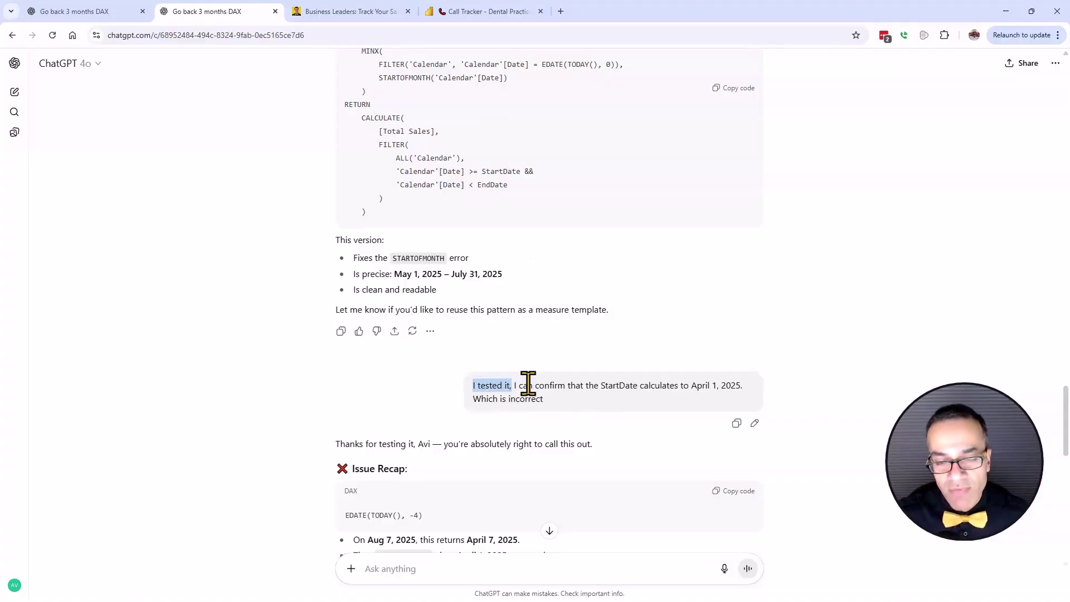
pyautogui.click(435, 394)
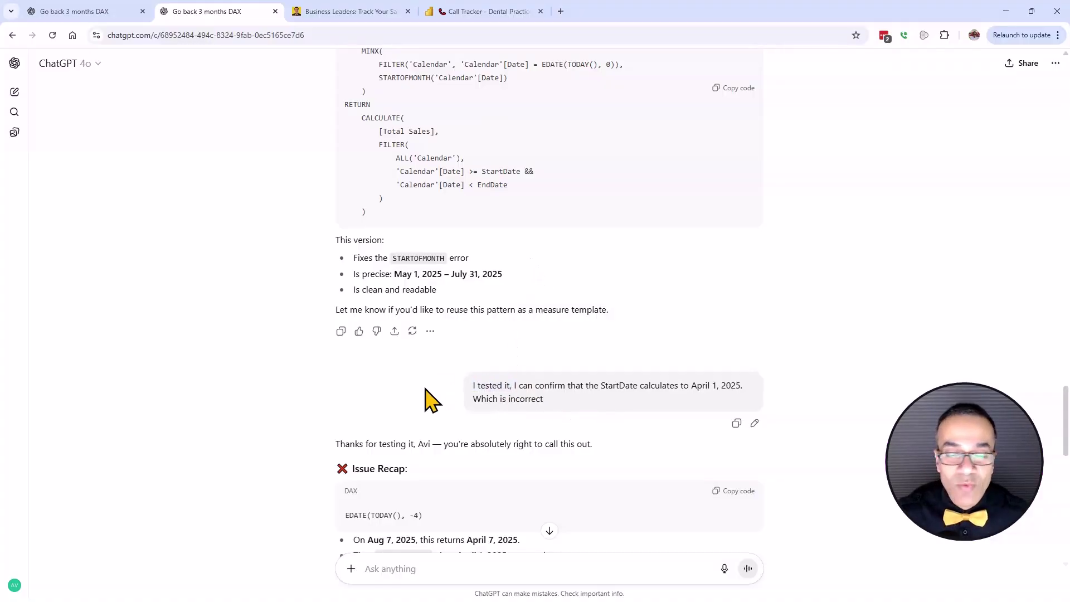
pyautogui.scroll(-2, 427, 395)
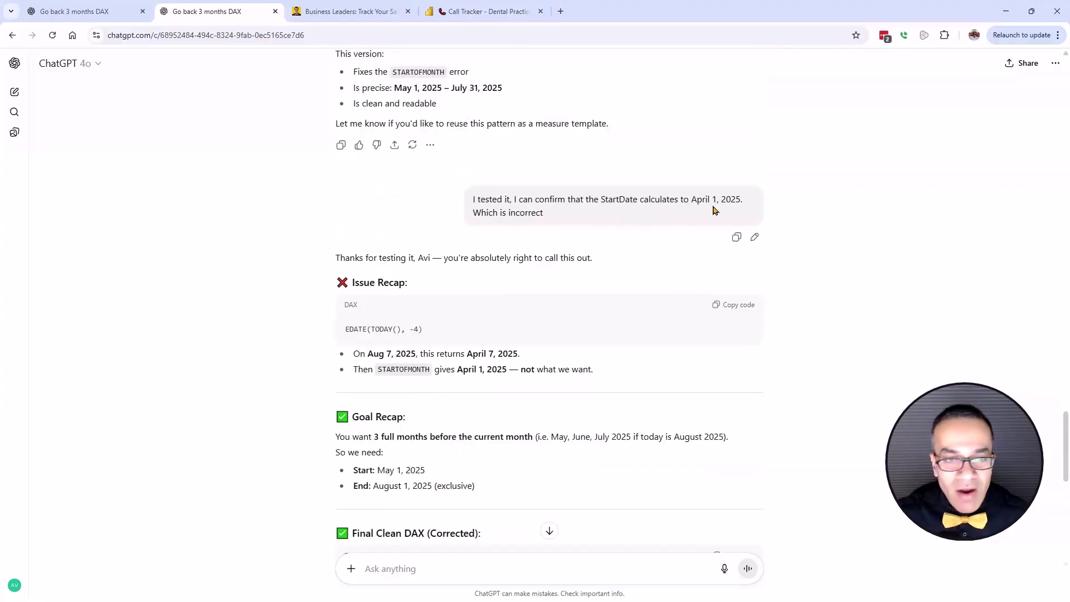
pyautogui.scroll(-2, 326, 389)
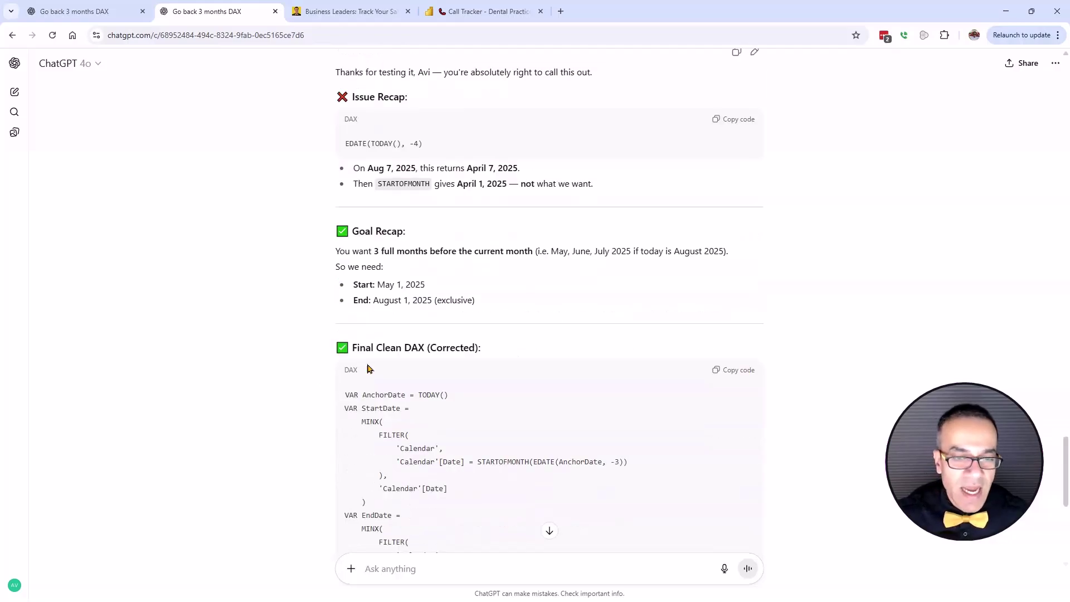
pyautogui.scroll(-2, 363, 372)
pyautogui.scroll(-2, 401, 330)
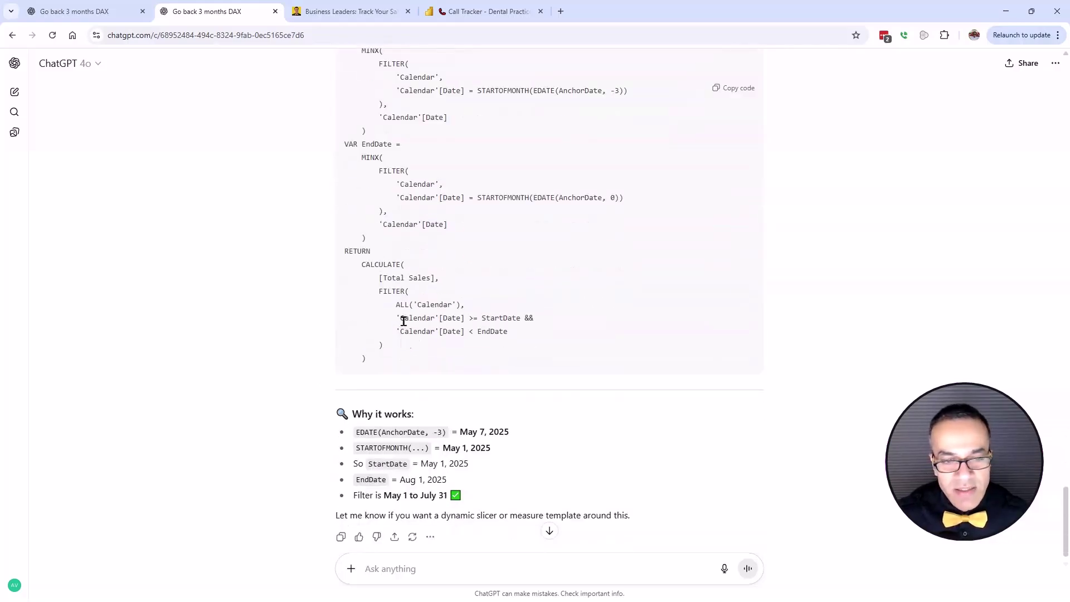
pyautogui.scroll(2, 443, 314)
pyautogui.scroll(-1, 426, 347)
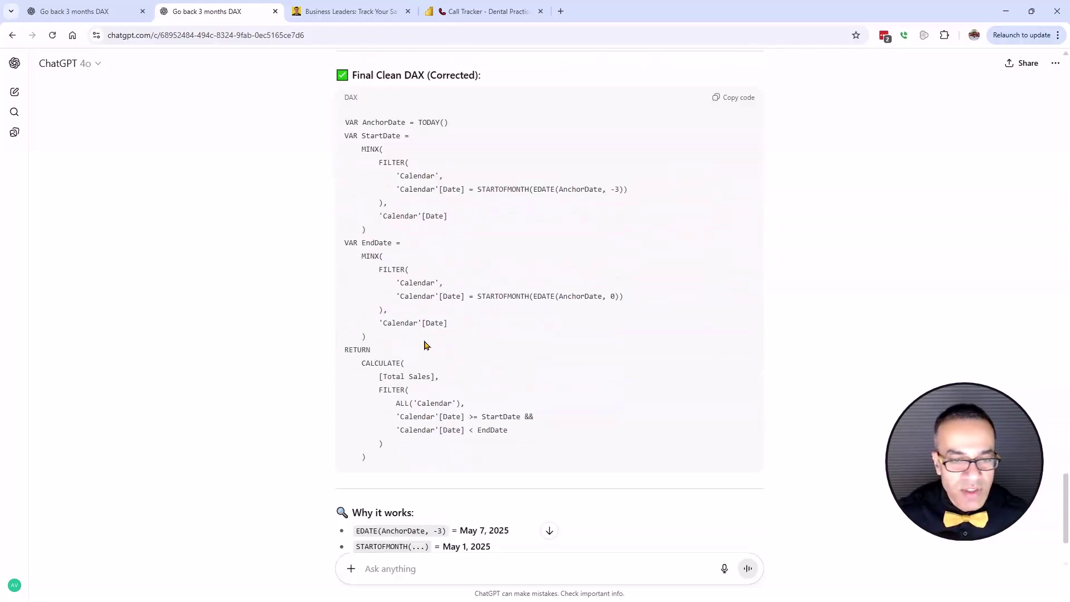
pyautogui.scroll(-1, 424, 345)
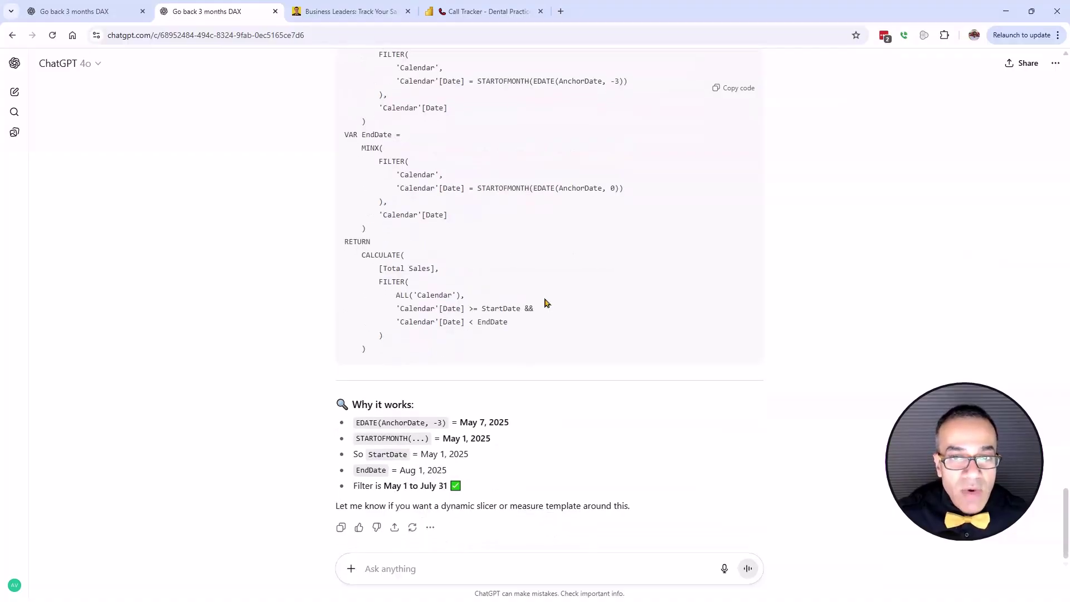
pyautogui.scroll(2, 545, 303)
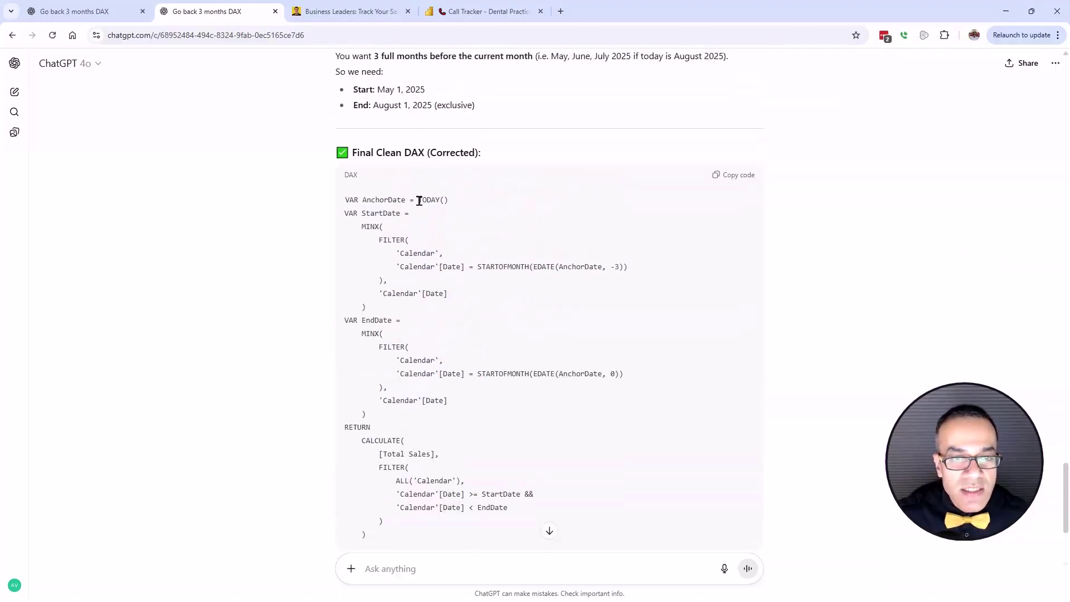
pyautogui.moveTo(417, 199); pyautogui.dragTo(465, 215)
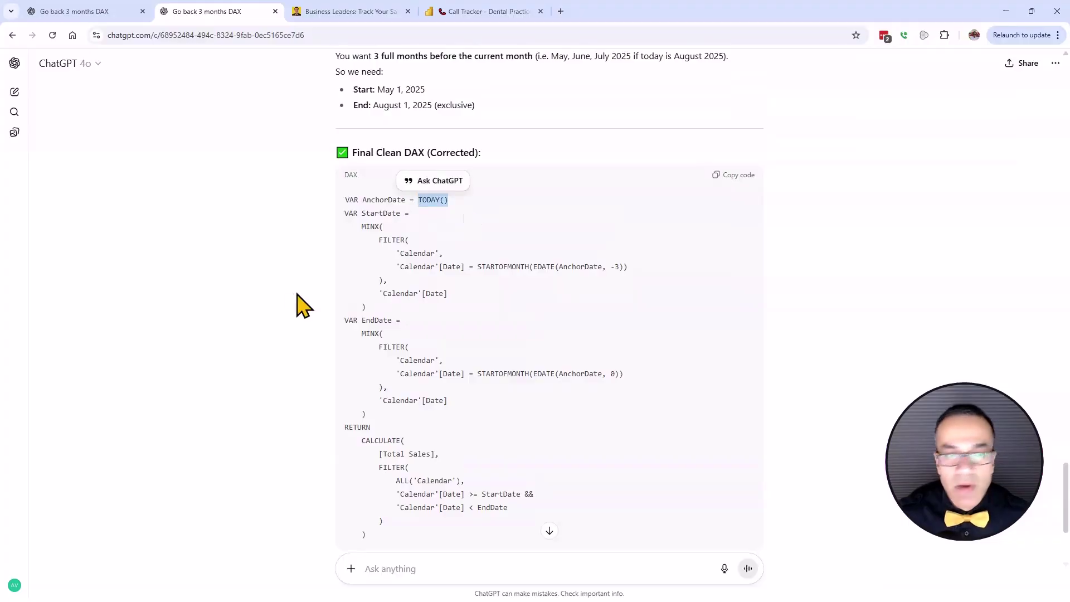
pyautogui.click(289, 308)
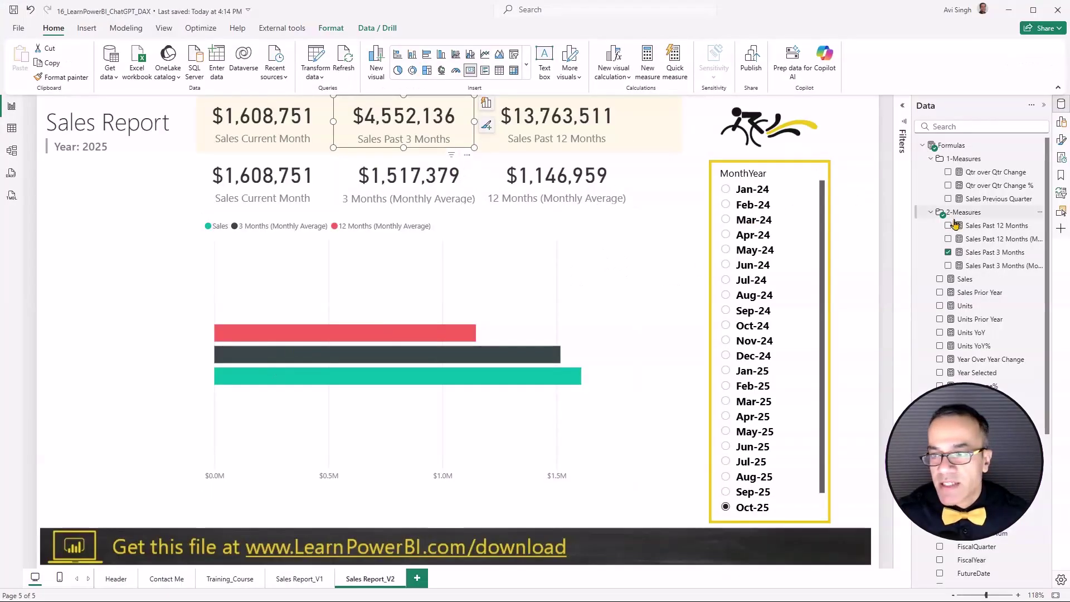
# - Show the Sales Past 3 Months measure's CALCULATE offset formula and select its text
pyautogui.click(983, 252)
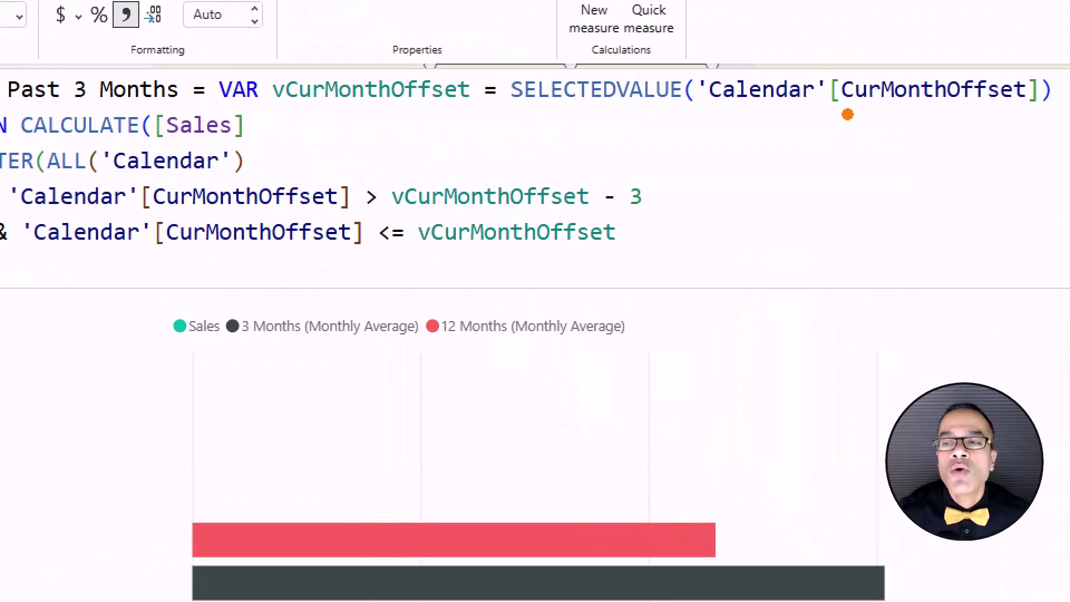
pyautogui.moveTo(847, 115); pyautogui.dragTo(1022, 116)
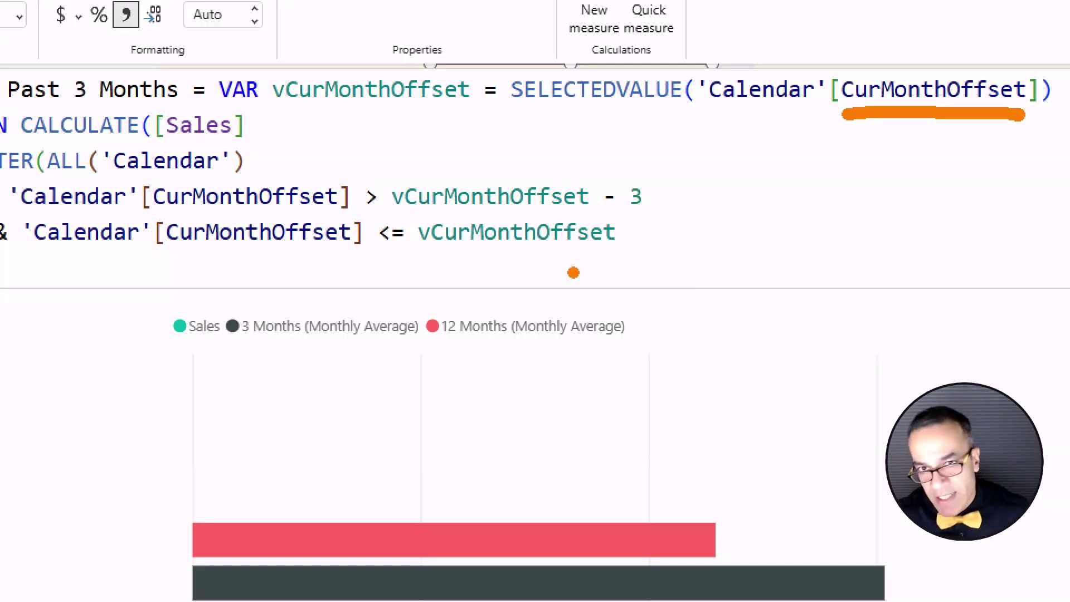
pyautogui.press('Escape')
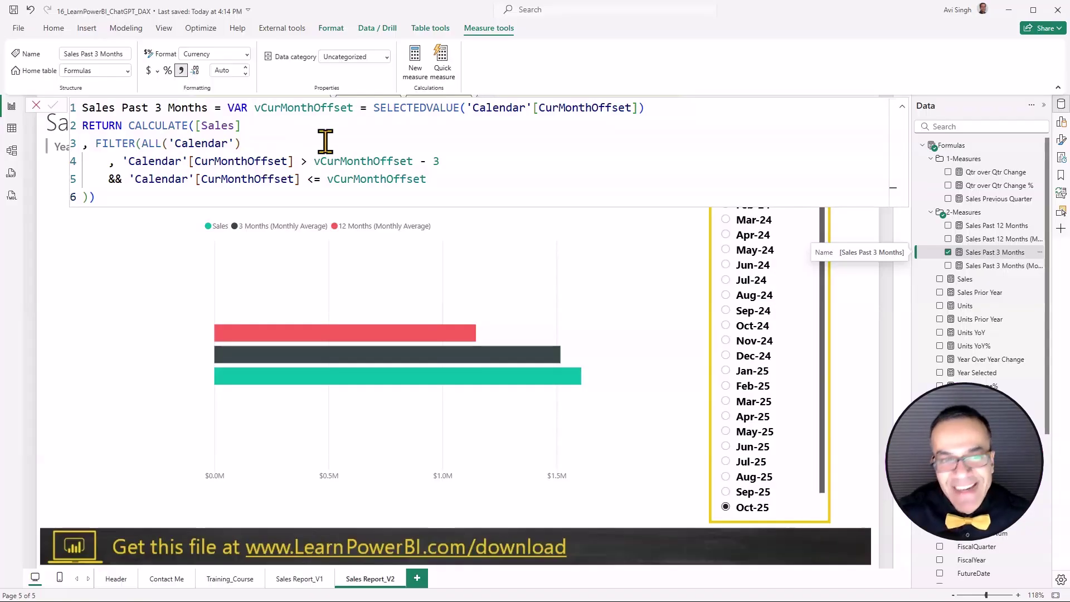
# - Highlight the CurMonthOffset and vCurMonthOffset occurrences in the formula, then return to ChatGPT
pyautogui.click(351, 159)
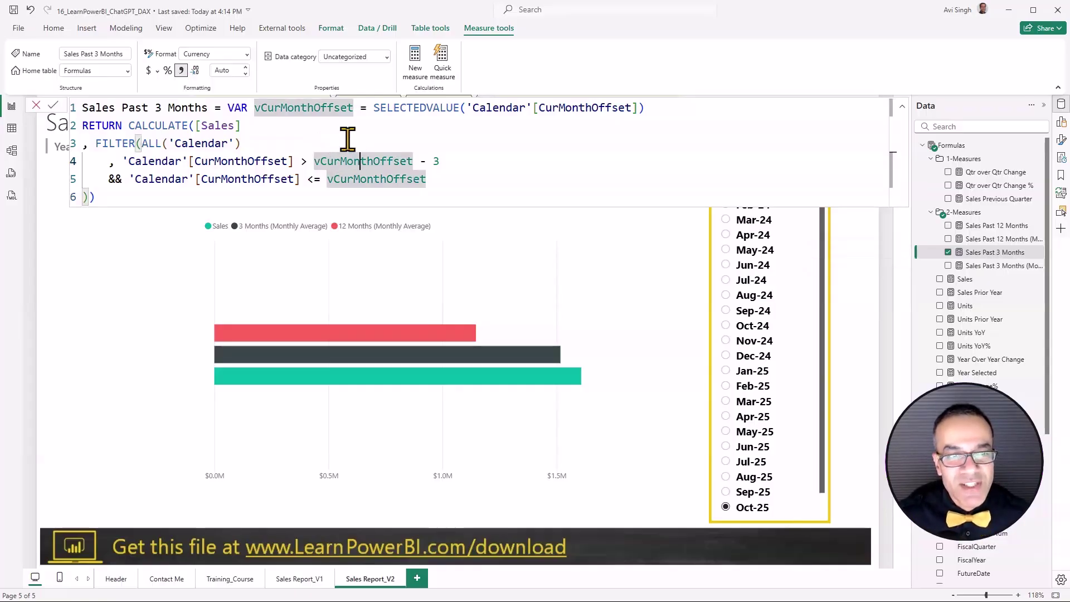
pyautogui.click(348, 140)
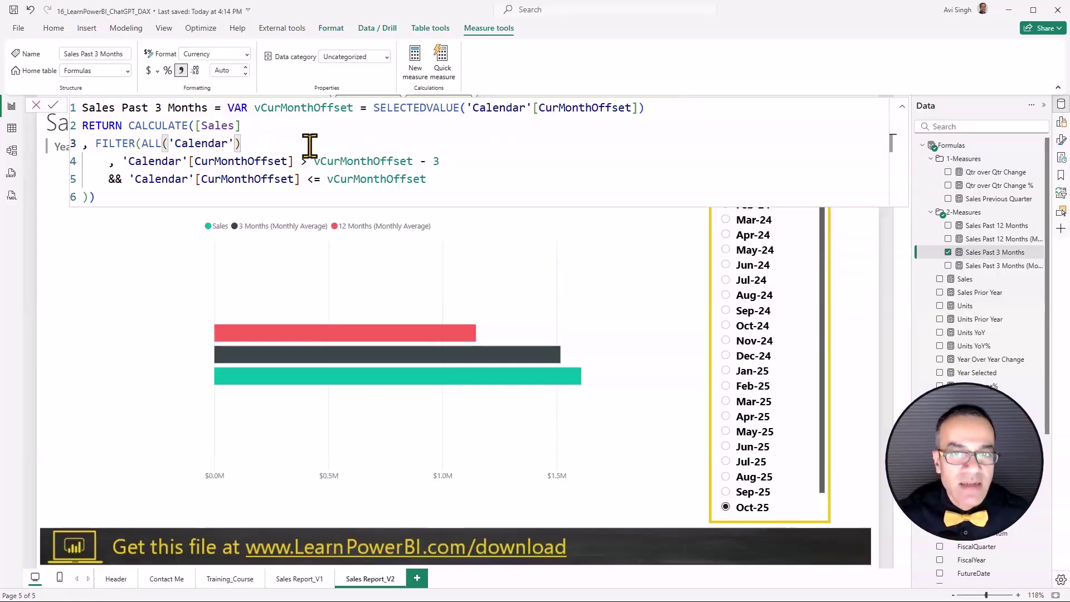
pyautogui.doubleClick(557, 108)
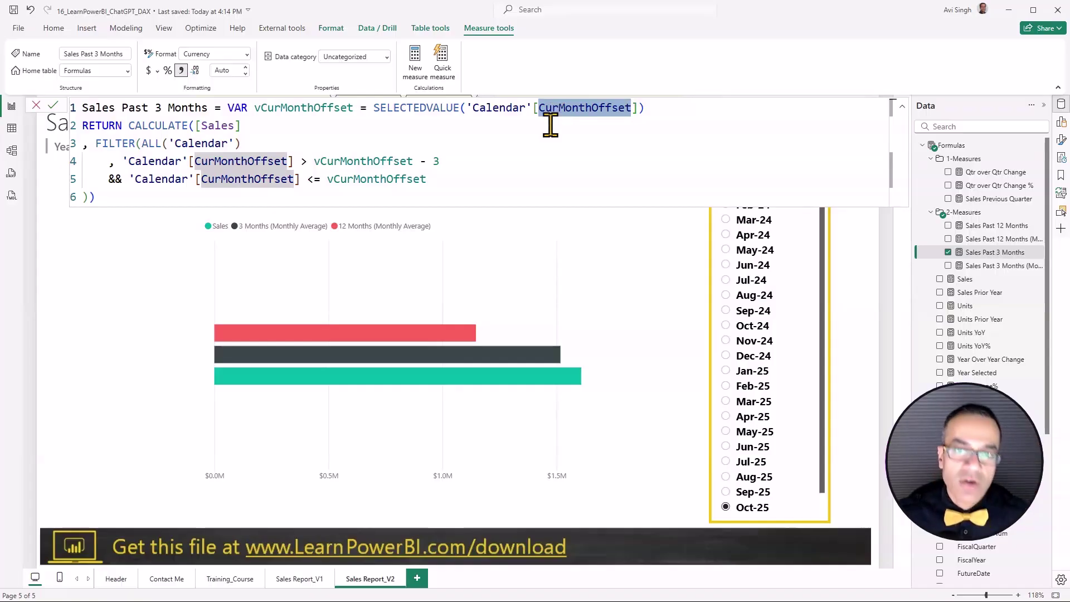
pyautogui.press('Down')
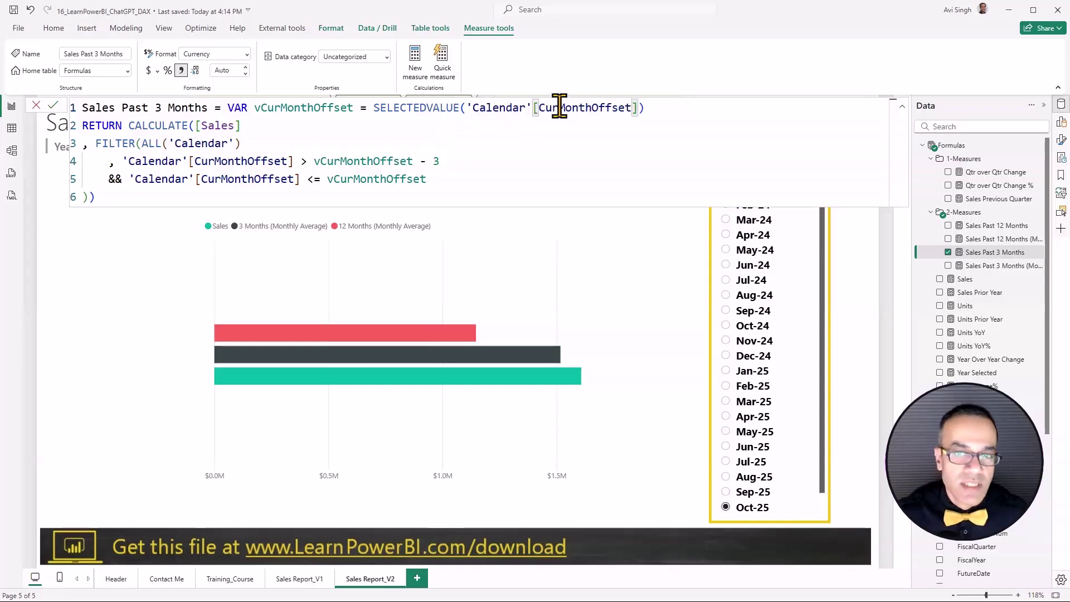
pyautogui.doubleClick(558, 107)
pyautogui.click(459, 149)
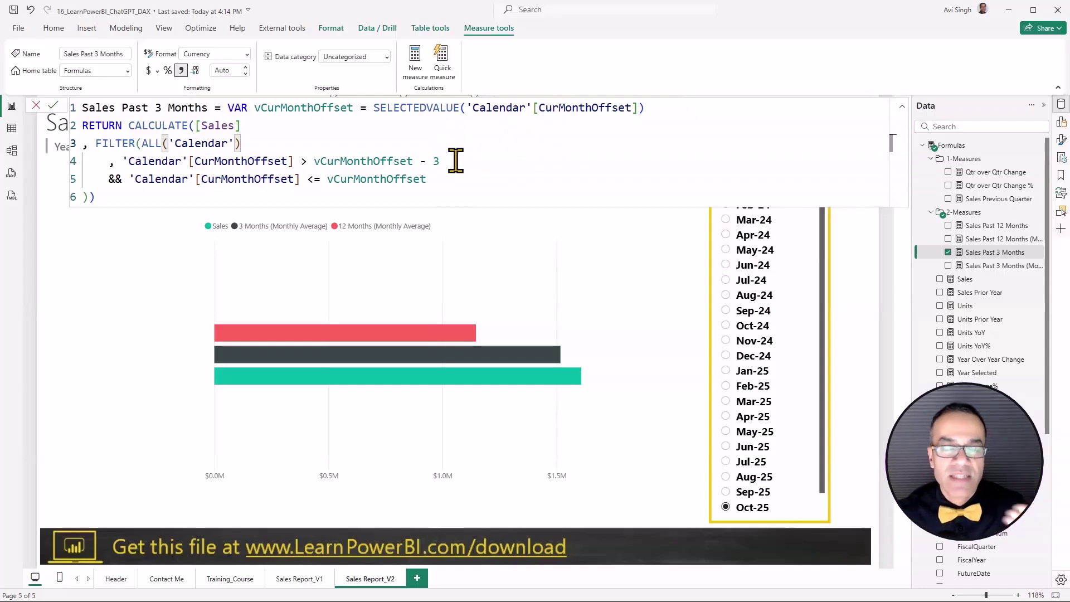
pyautogui.doubleClick(375, 161)
pyautogui.click(436, 139)
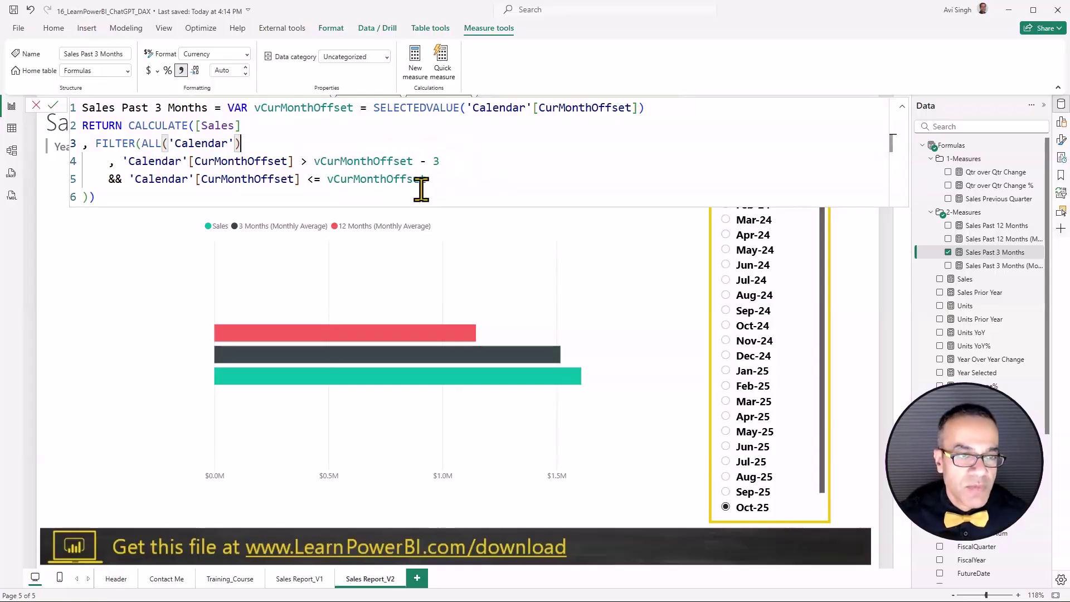
pyautogui.hotkey('alt', 'Tab')
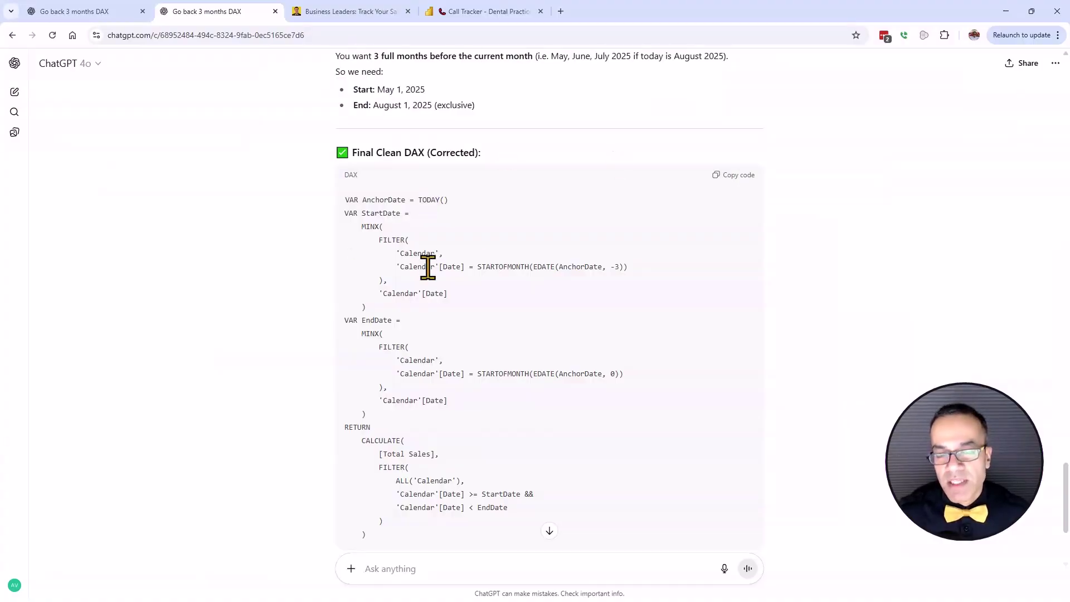
pyautogui.hotkey('ctrl', 'Tab')
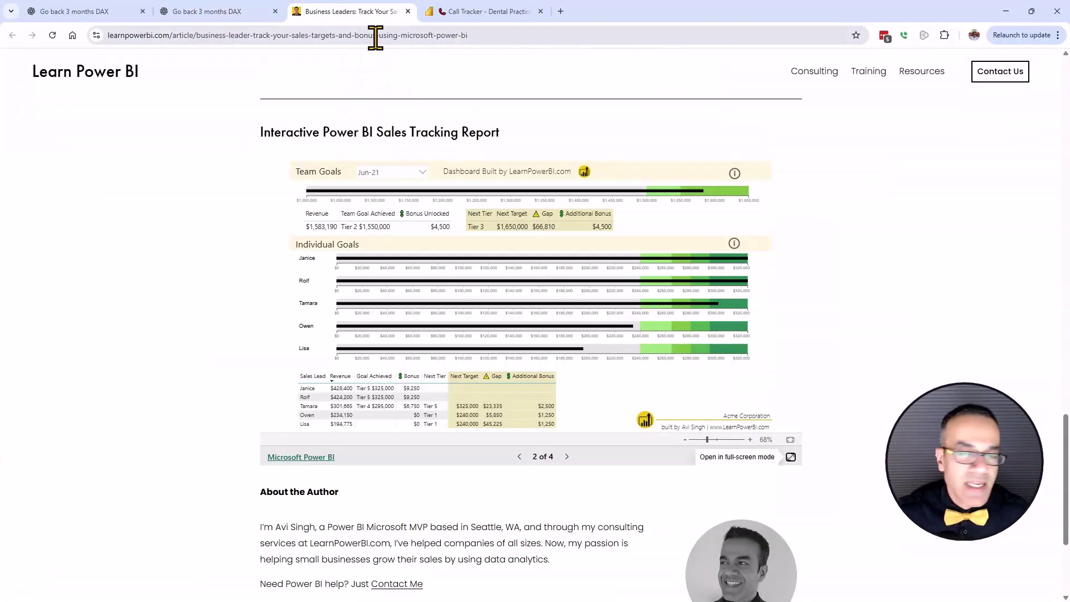
pyautogui.click(790, 457)
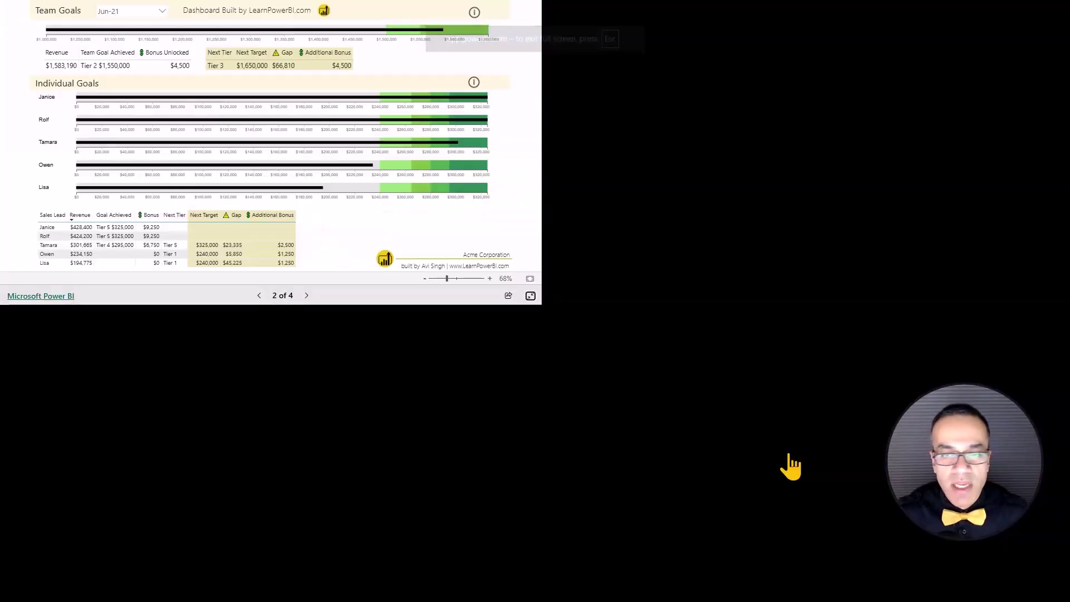
pyautogui.press('Escape')
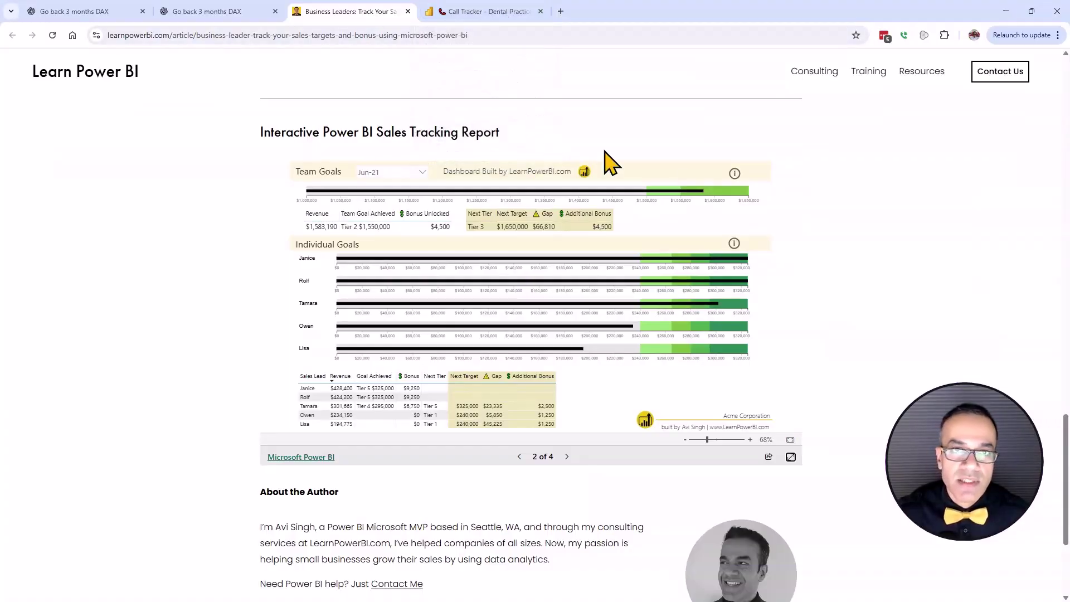
pyautogui.click(184, 10)
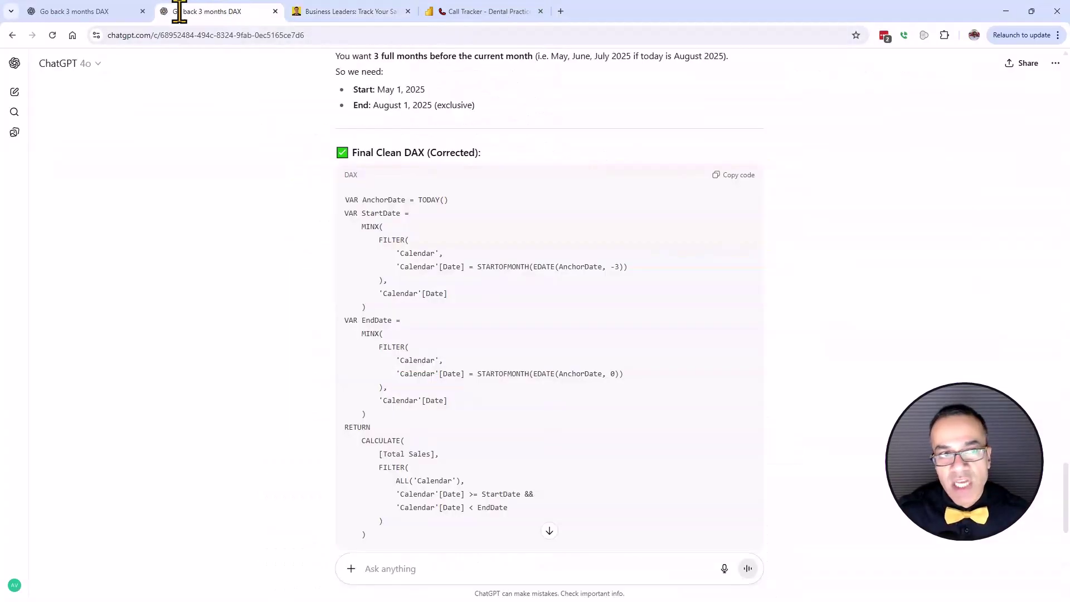